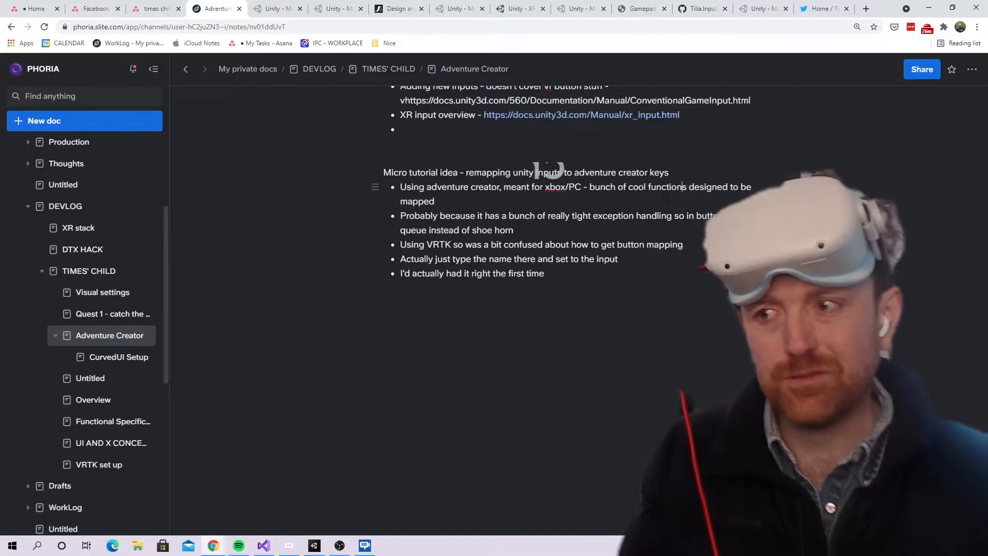
# - Switch from the browser notes to the Unity project and inspect the LeftTrackpad_Press[8] input action of the left controller
pyautogui.click(664, 197)
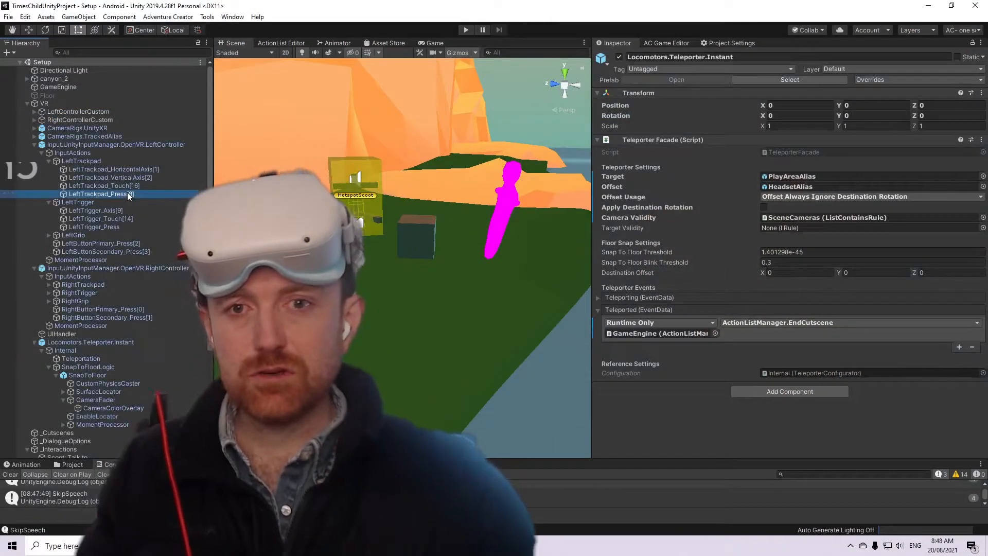
pyautogui.click(128, 194)
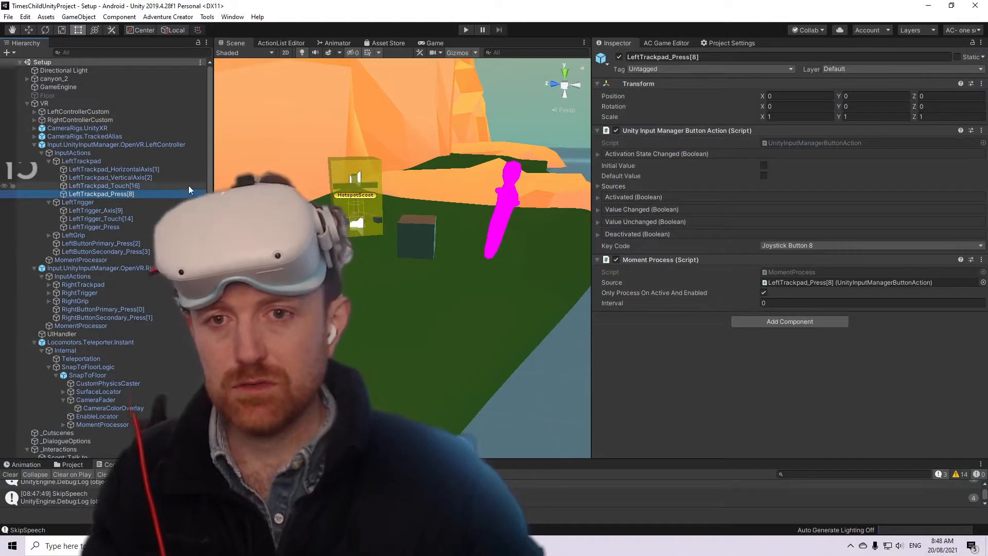
# - Show Adventure Creator's Scene manager in a widened AC Game Editor and review its scene settings and prefabs
pyautogui.click(668, 44)
pyautogui.moveTo(592, 163); pyautogui.dragTo(482, 163)
pyautogui.click(564, 59)
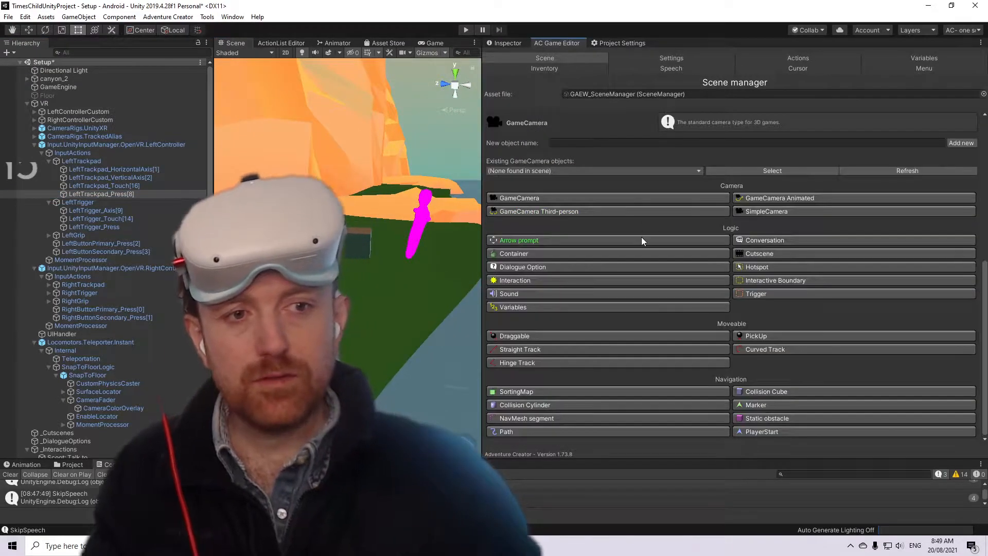
pyautogui.scroll(10, 638, 311)
pyautogui.scroll(-10, 641, 309)
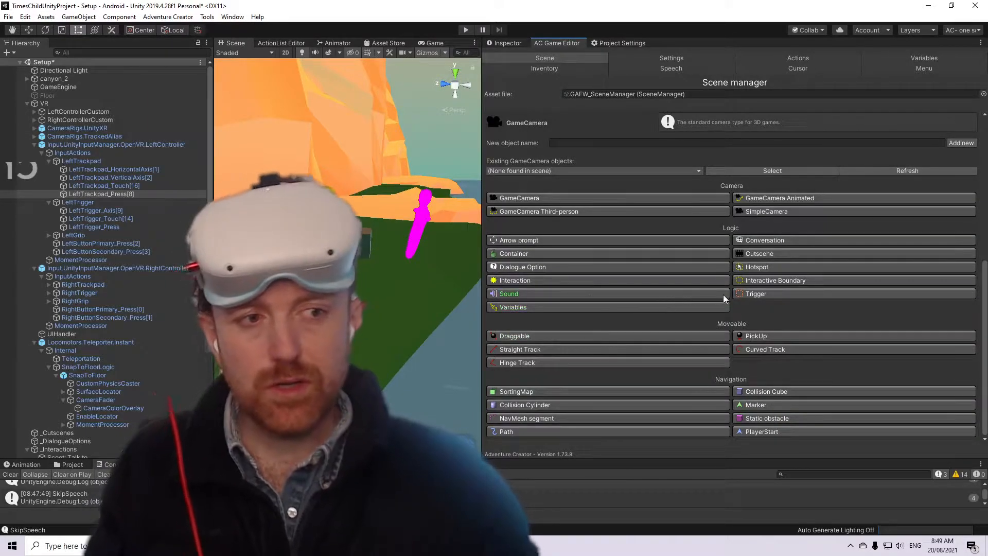
pyautogui.scroll(8, 665, 312)
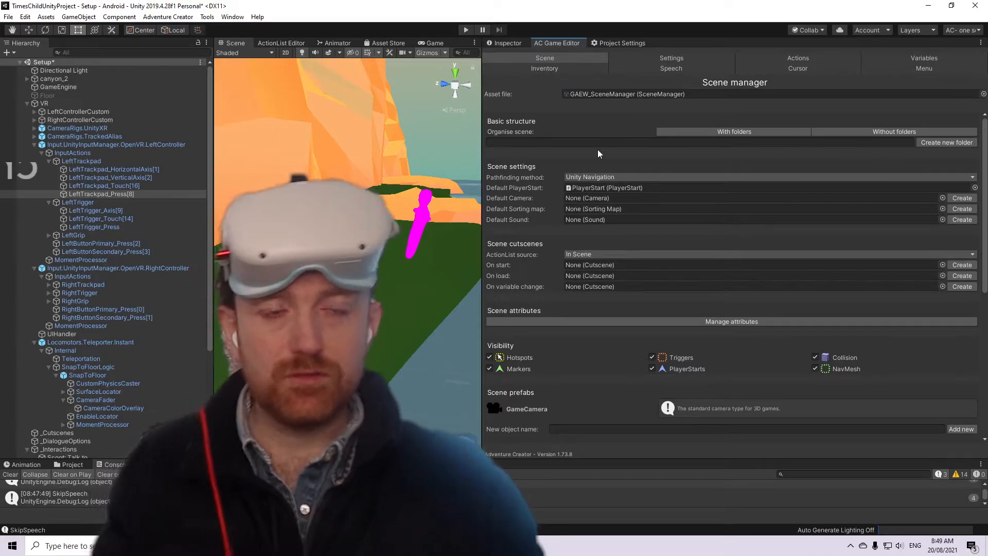
# - Open the ActionList Editor with more room and examine the Scoot dialogue action chain from its start node
pyautogui.click(291, 43)
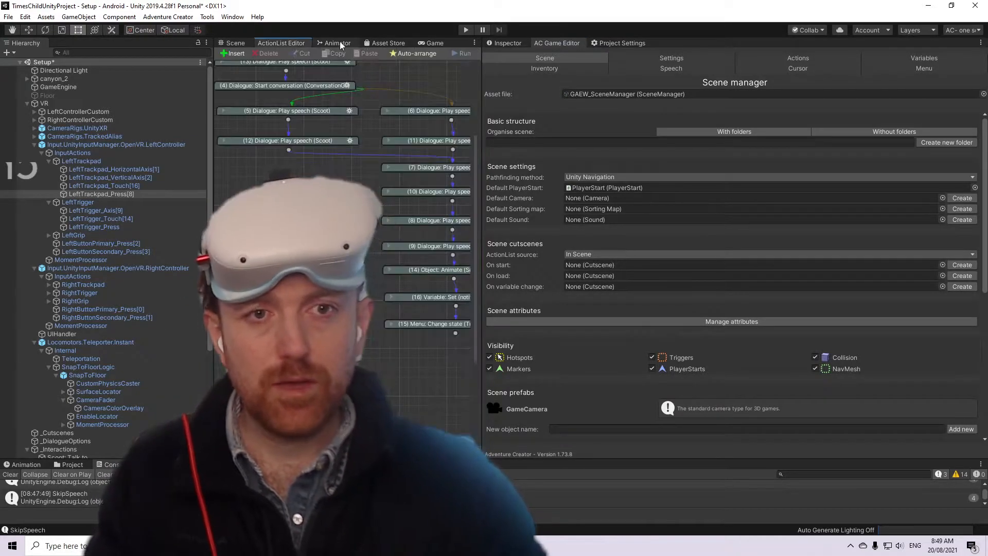
pyautogui.moveTo(483, 158); pyautogui.dragTo(716, 161)
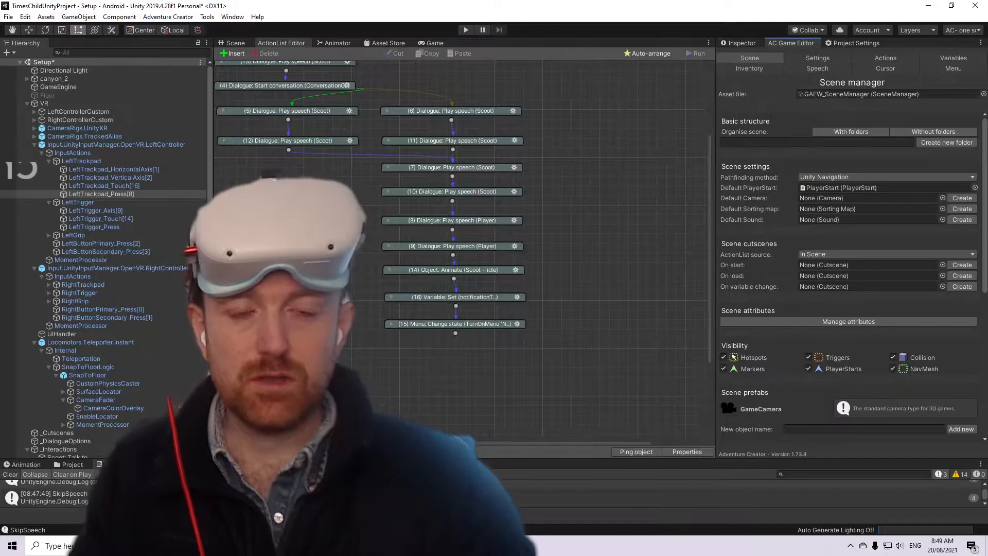
pyautogui.moveTo(710, 203); pyautogui.dragTo(708, 72)
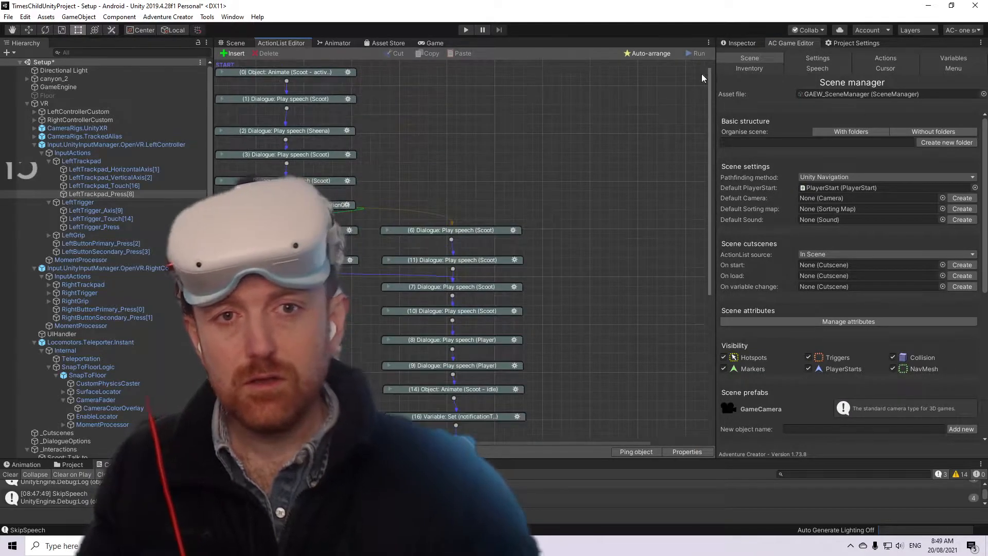
pyautogui.click(220, 73)
pyautogui.click(221, 73)
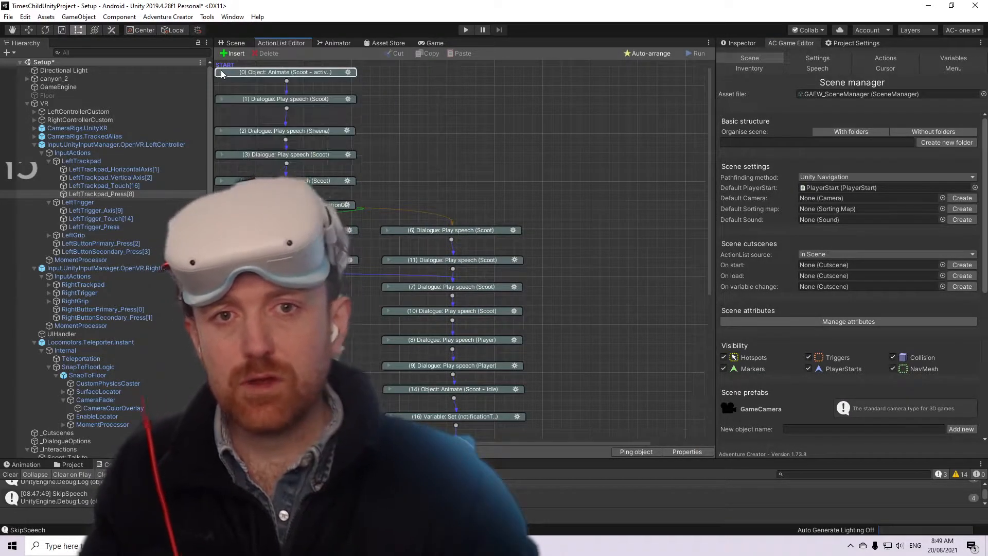
pyautogui.click(221, 99)
pyautogui.click(221, 99)
pyautogui.click(221, 72)
pyautogui.click(222, 73)
pyautogui.scroll(-2, 448, 165)
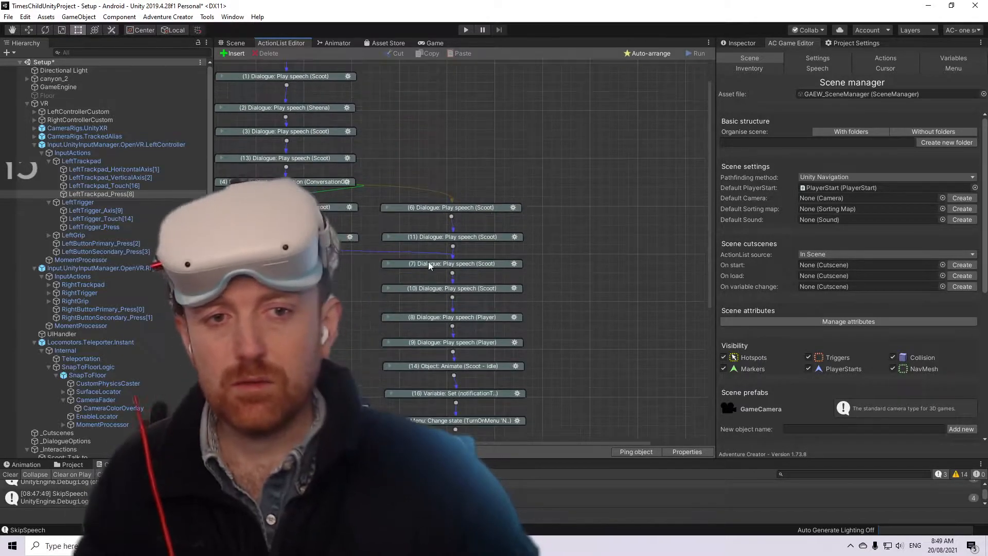
pyautogui.moveTo(412, 443); pyautogui.dragTo(406, 443)
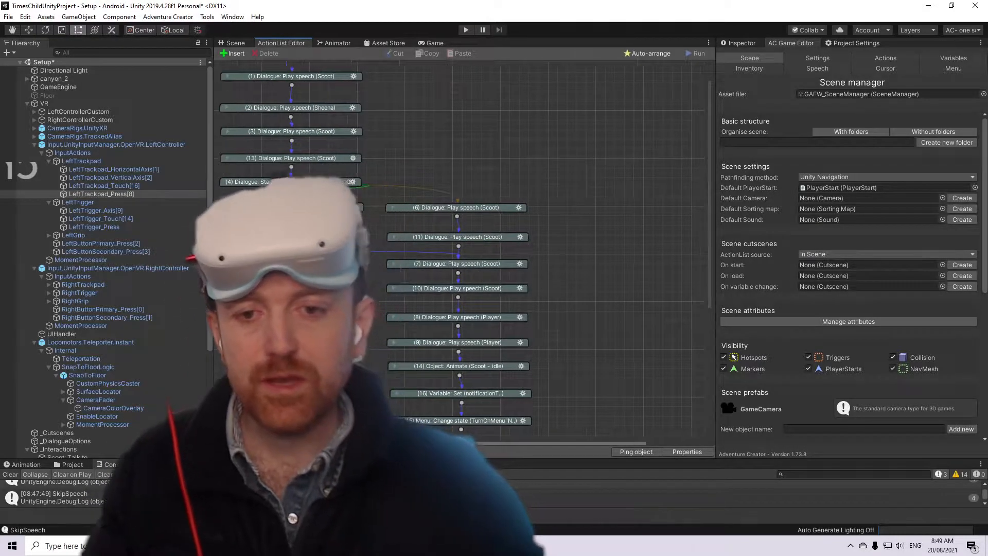
# - Enlarge the AC Game Editor and look through its Settings, Actions, Scene, Variables, Menu, Inventory and Speech managers
pyautogui.moveTo(714, 88); pyautogui.dragTo(569, 87)
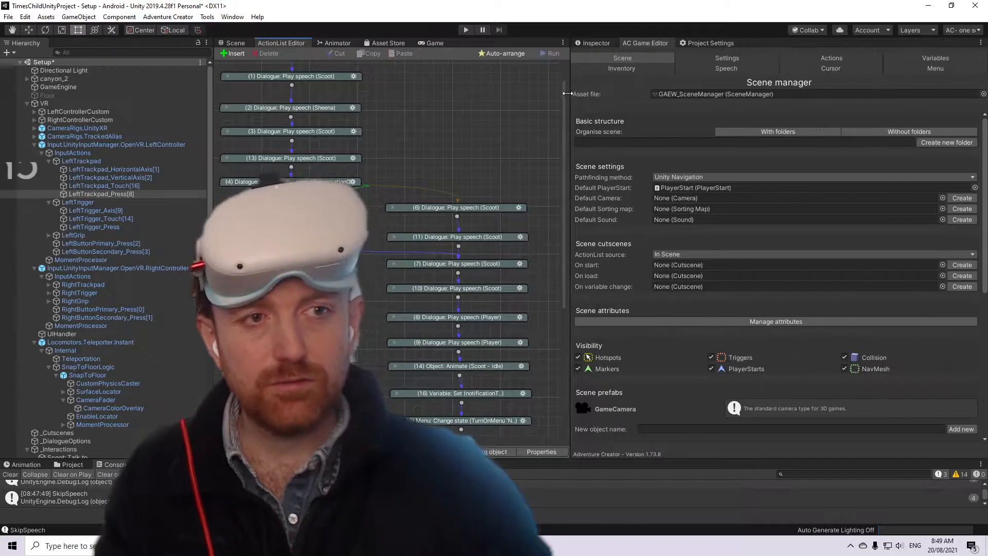
pyautogui.click(739, 60)
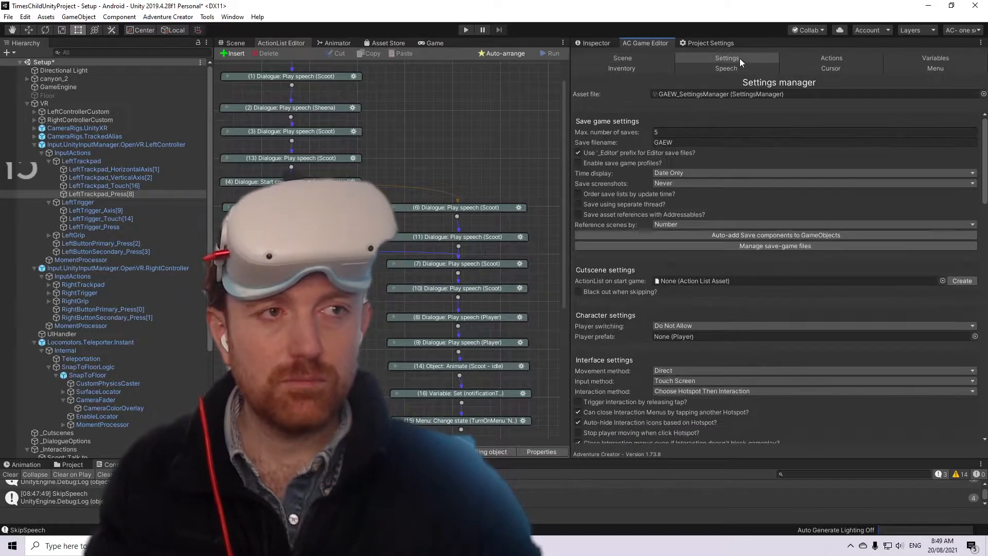
pyautogui.click(814, 60)
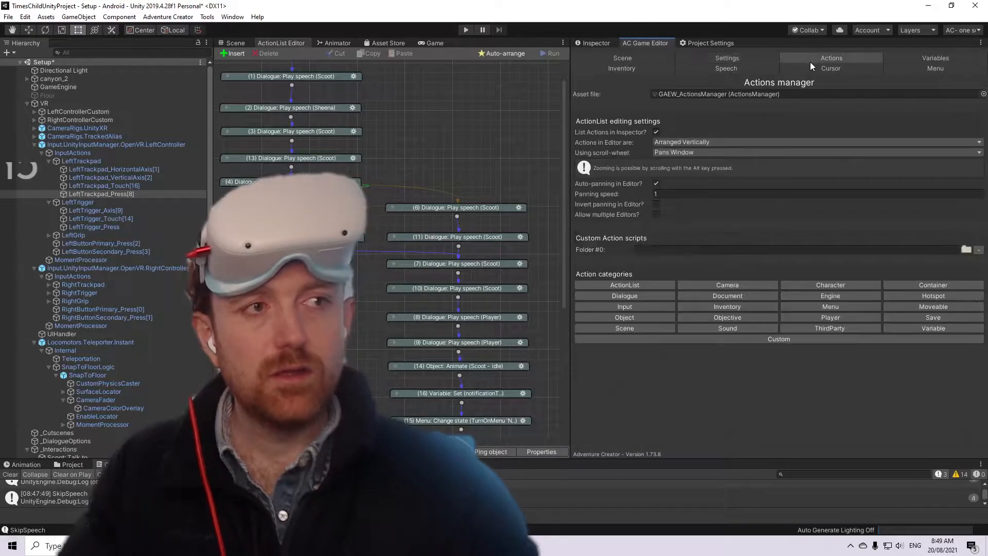
pyautogui.click(749, 58)
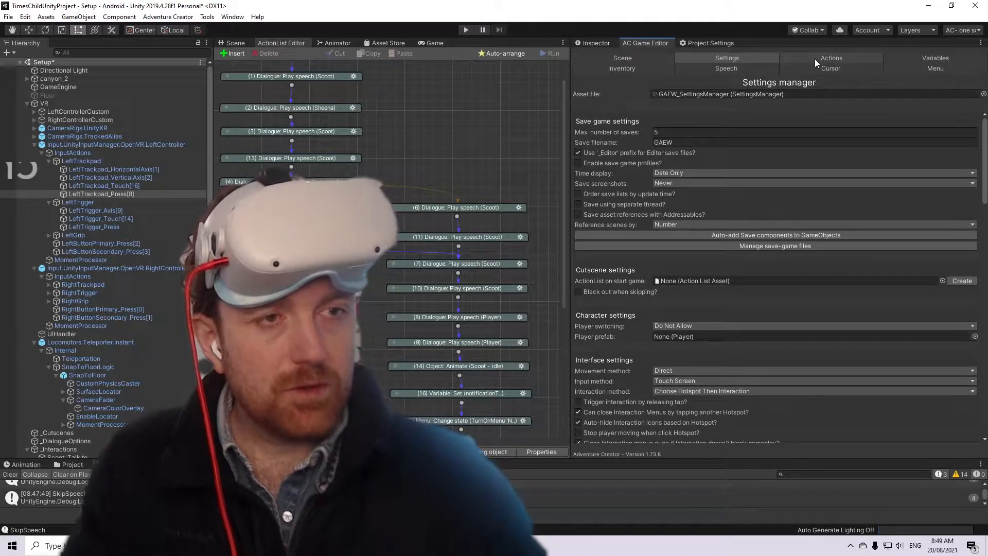
pyautogui.click(643, 58)
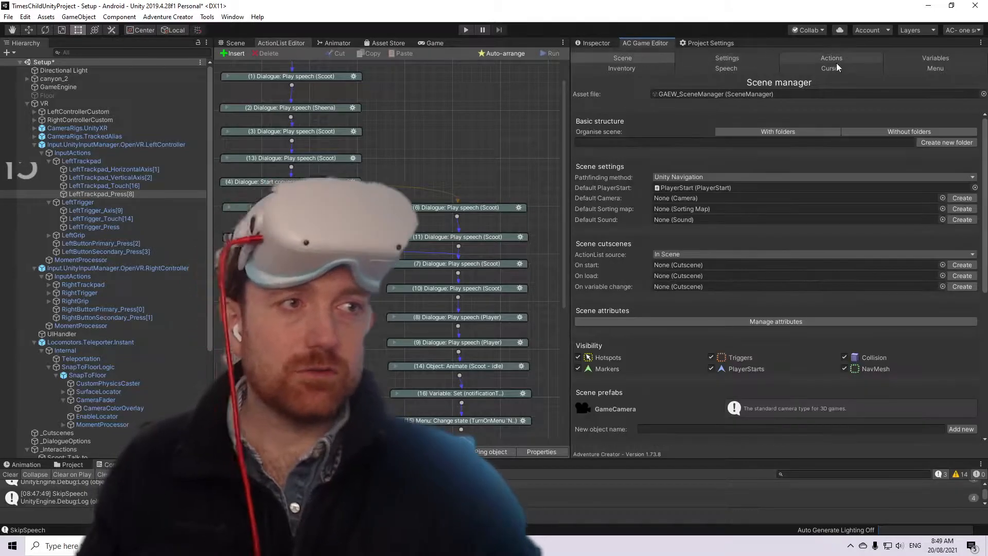
pyautogui.click(834, 66)
pyautogui.click(868, 54)
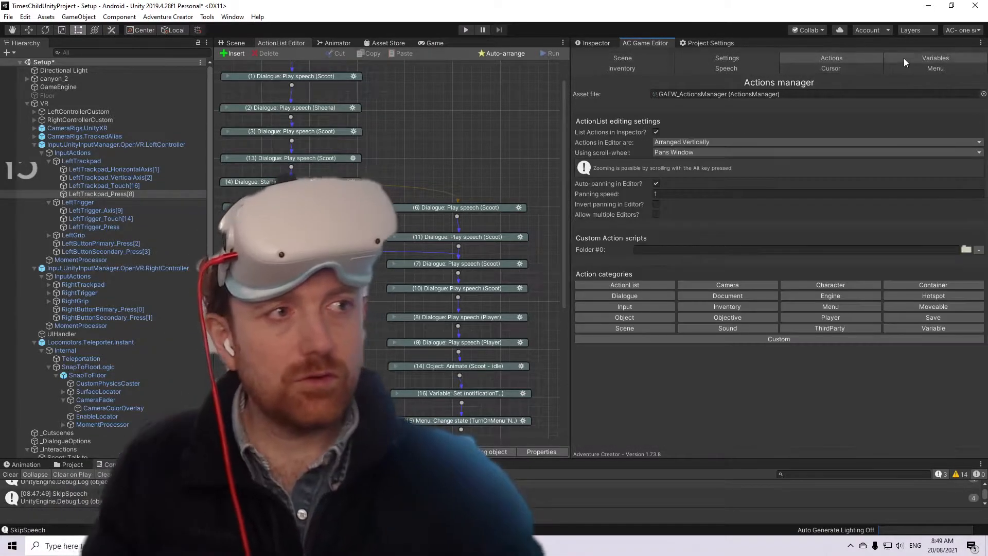
pyautogui.click(906, 57)
pyautogui.click(917, 68)
pyautogui.click(639, 68)
pyautogui.click(687, 67)
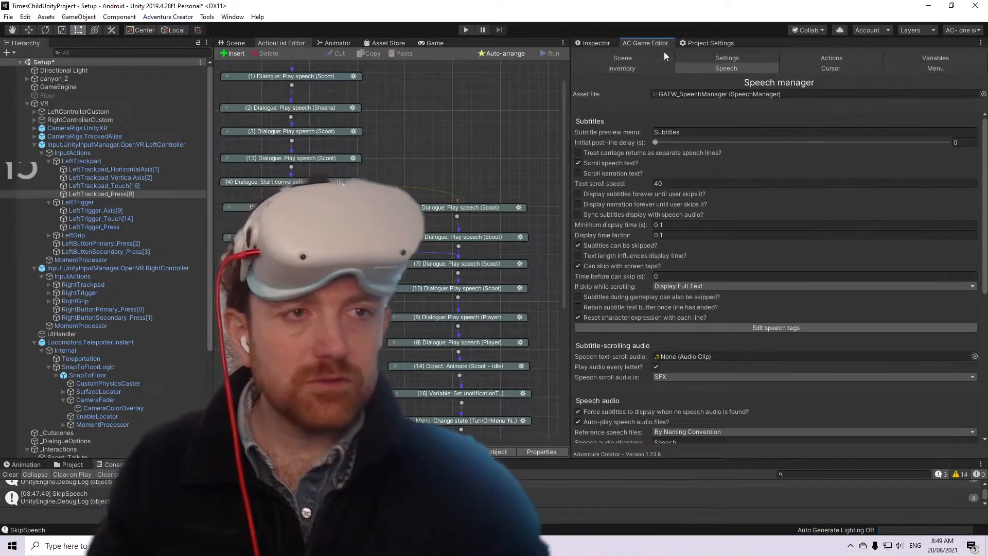
# - Review the Scene manager's settings and bring up the Settings manager in the AC Game Editor
pyautogui.click(665, 58)
pyautogui.click(724, 61)
pyautogui.click(650, 58)
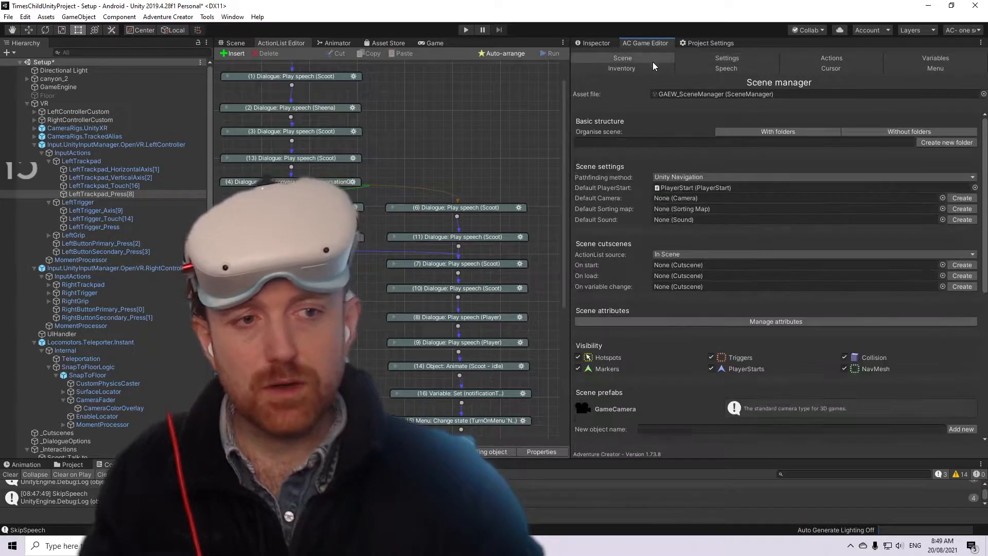
pyautogui.scroll(-3, 721, 177)
pyautogui.scroll(2, 720, 195)
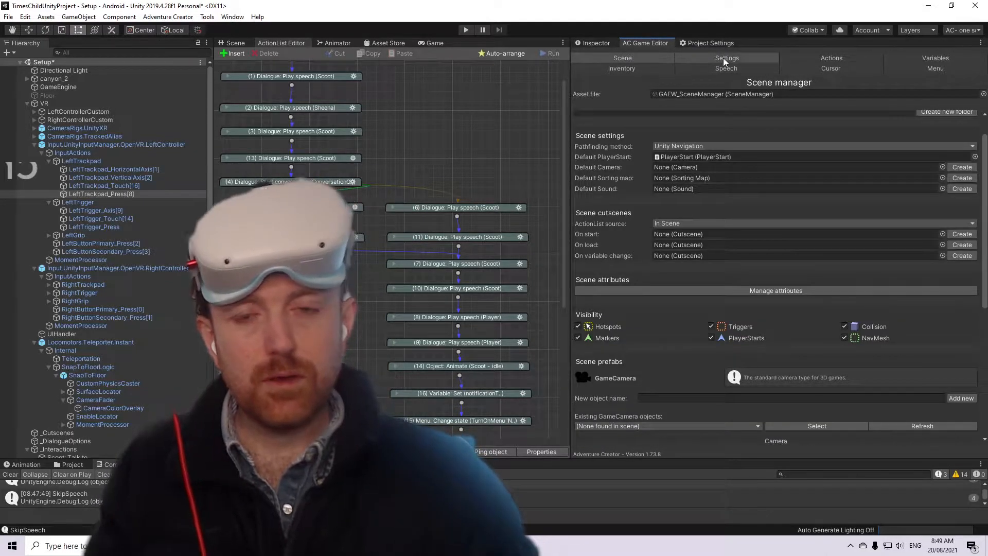
pyautogui.click(723, 59)
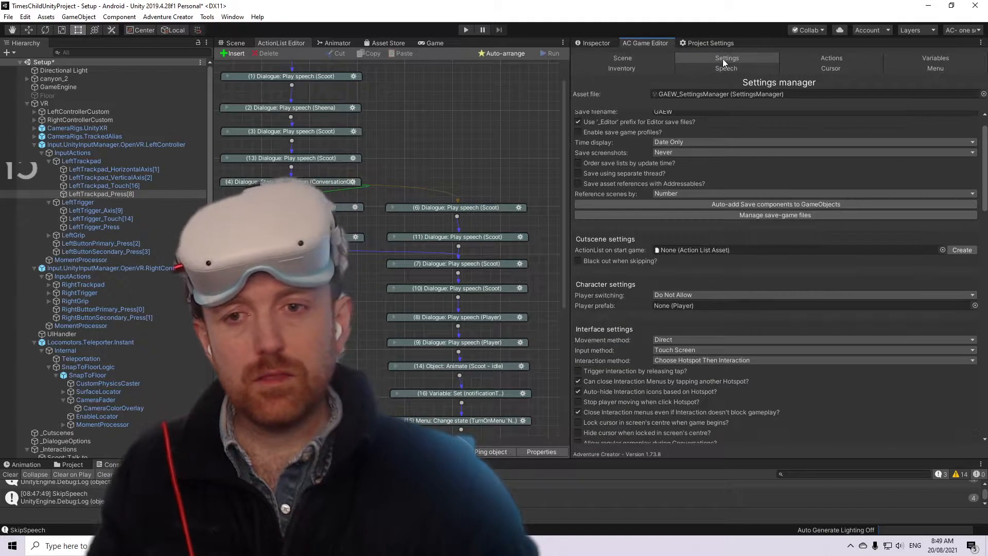
# - Run the Setup scene in Play mode to test it in the Game view, and stop it again
pyautogui.click(468, 29)
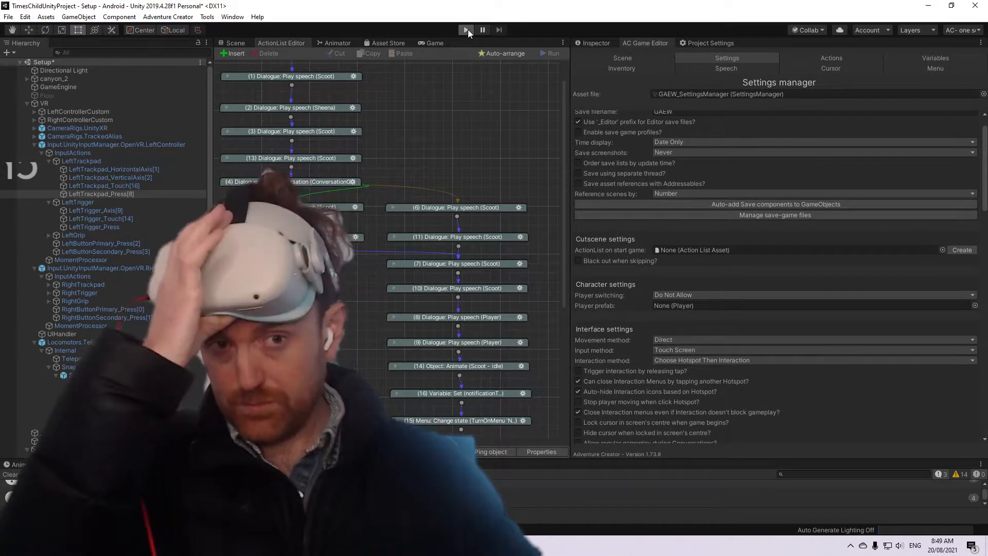
pyautogui.hotkey('alt', 'Tab')
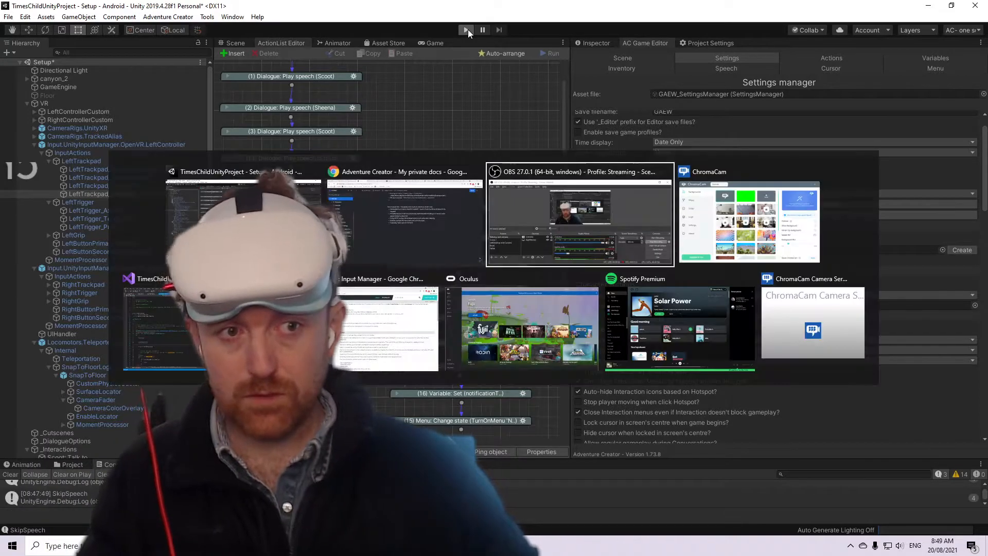
pyautogui.hotkey('alt', 'Tab')
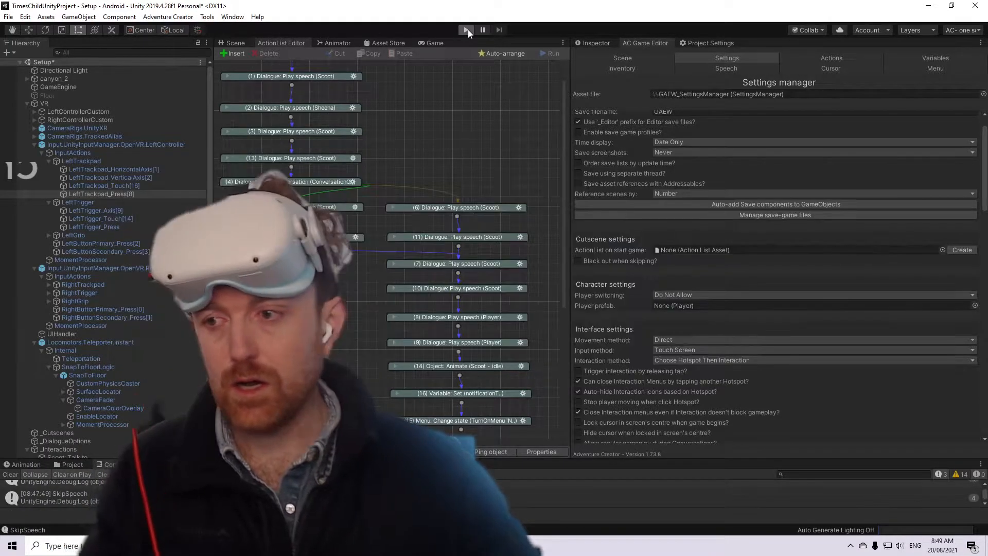
pyautogui.click(466, 29)
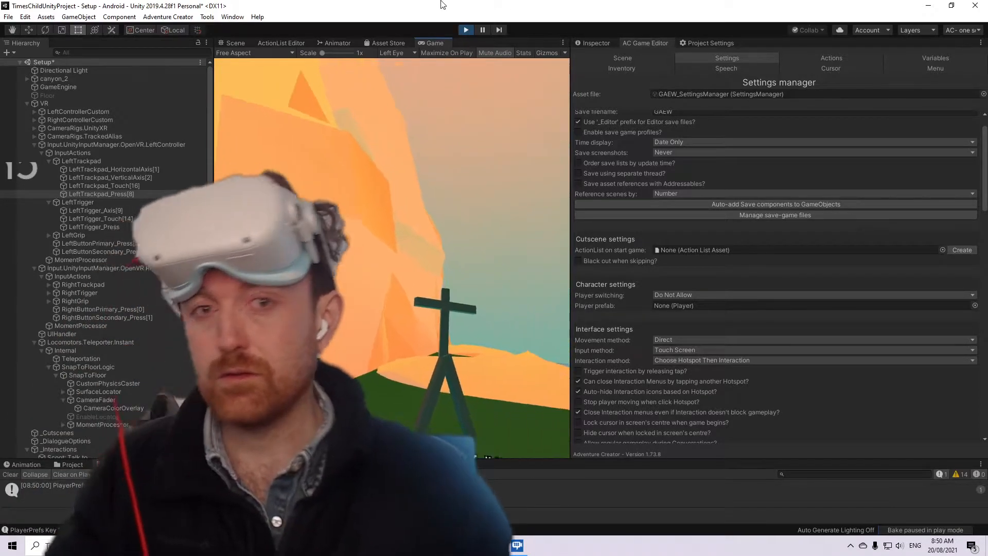
pyautogui.click(466, 30)
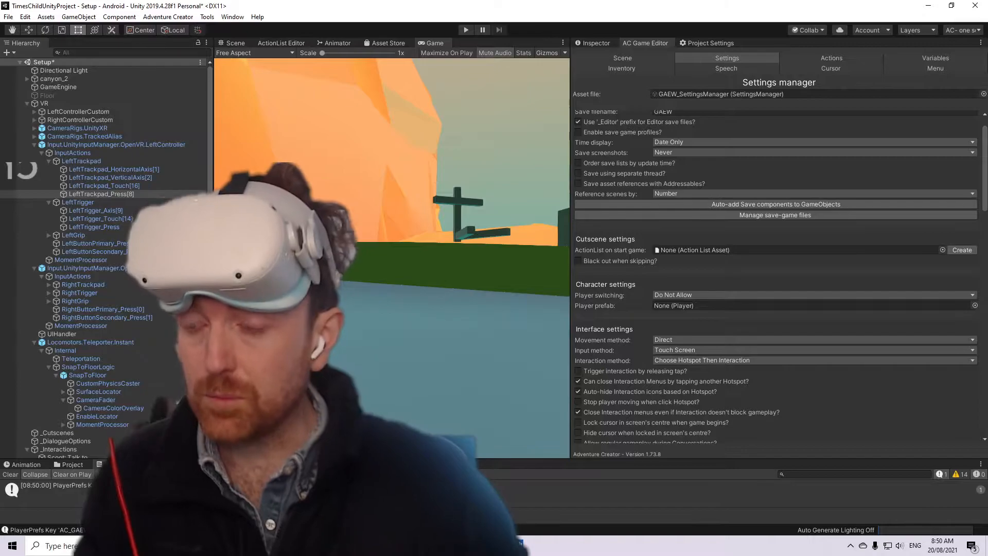
# - Open the Input Manager in a widened Project Settings view and review the SkipSpeech and TestInput button mappings
pyautogui.click(593, 43)
pyautogui.click(705, 43)
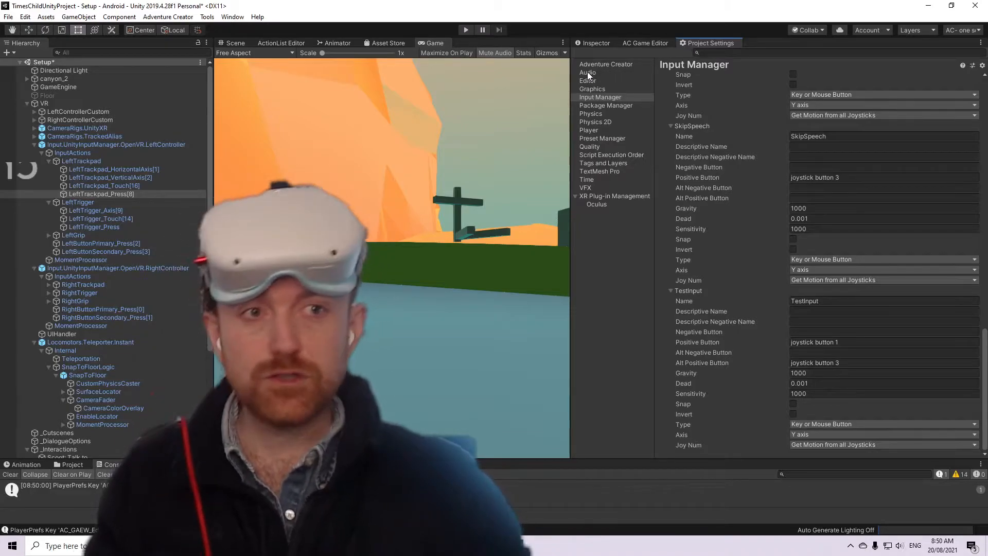
pyautogui.moveTo(570, 75); pyautogui.dragTo(457, 96)
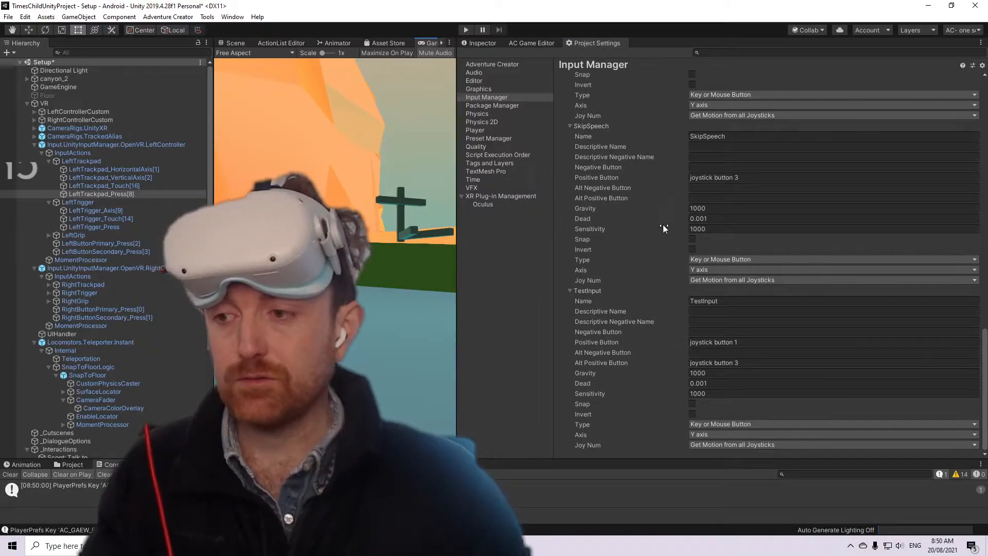
pyautogui.scroll(6, 669, 228)
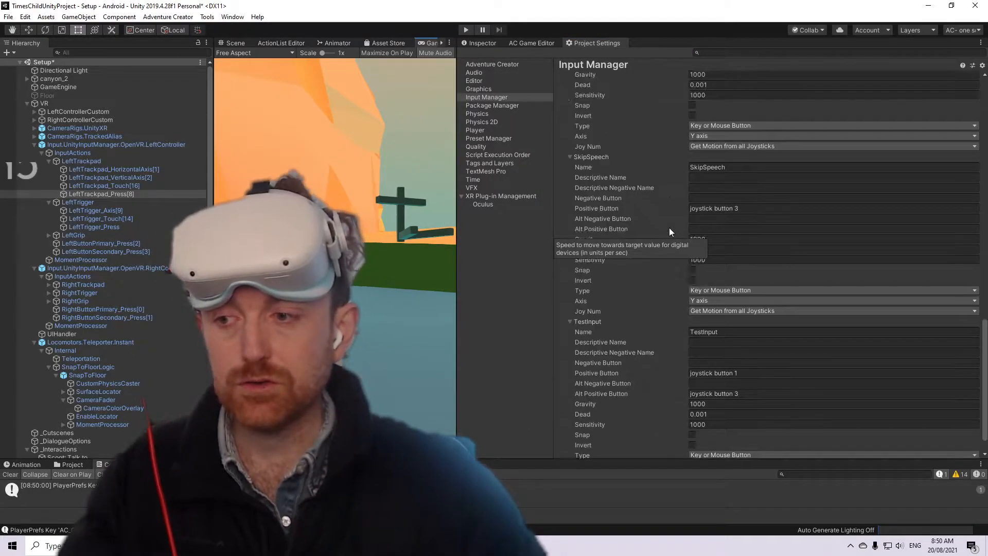
pyautogui.scroll(-8, 866, 284)
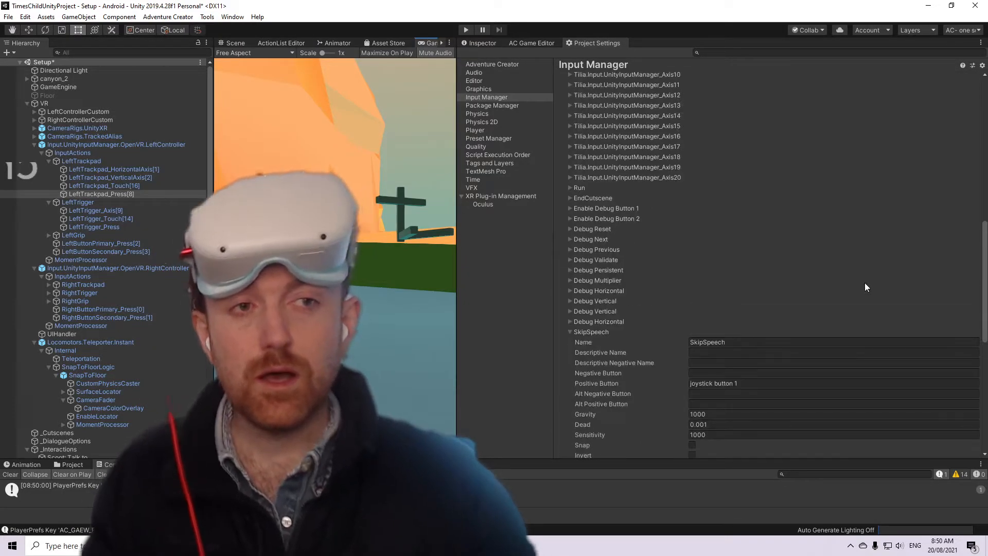
# - Look through the Scene, Speech, Actions and Settings managers of the AC Game Editor for the Available inputs list
pyautogui.click(543, 44)
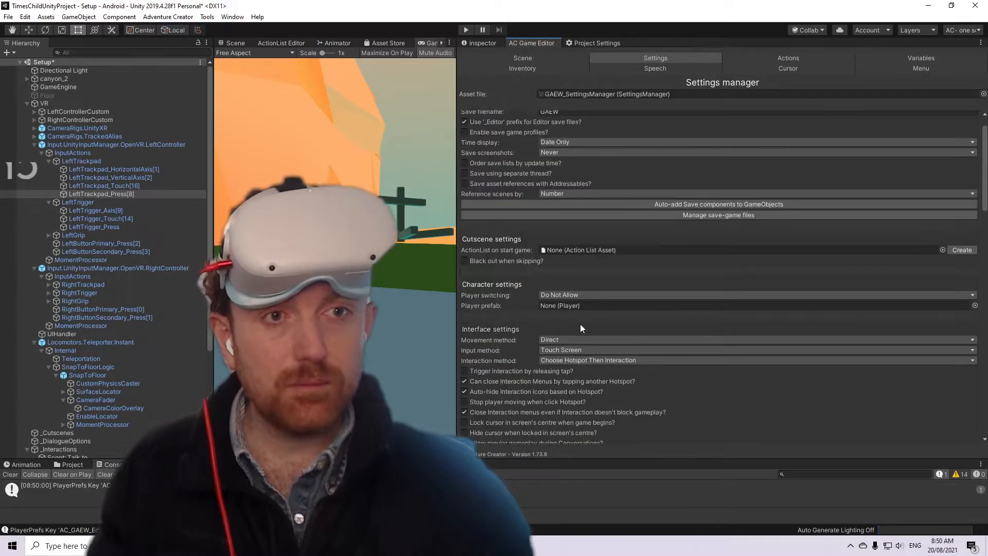
pyautogui.scroll(1, 580, 323)
pyautogui.click(548, 59)
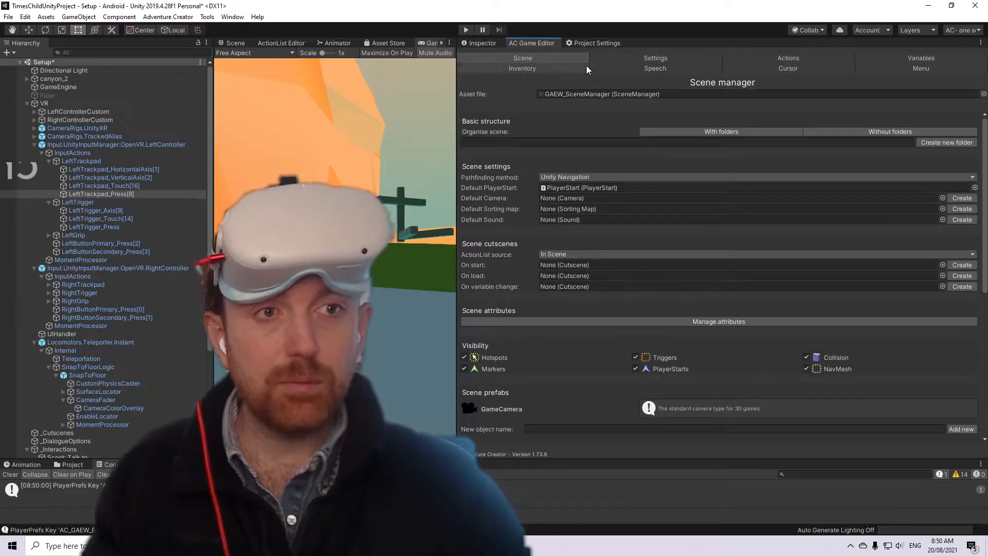
pyautogui.click(658, 67)
pyautogui.click(771, 58)
pyautogui.click(778, 71)
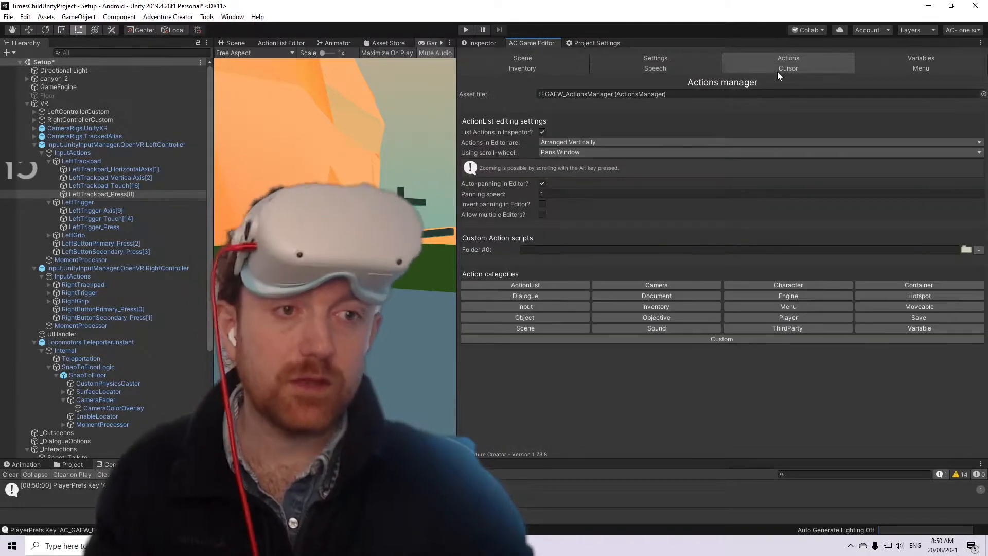
pyautogui.click(681, 58)
pyautogui.click(553, 58)
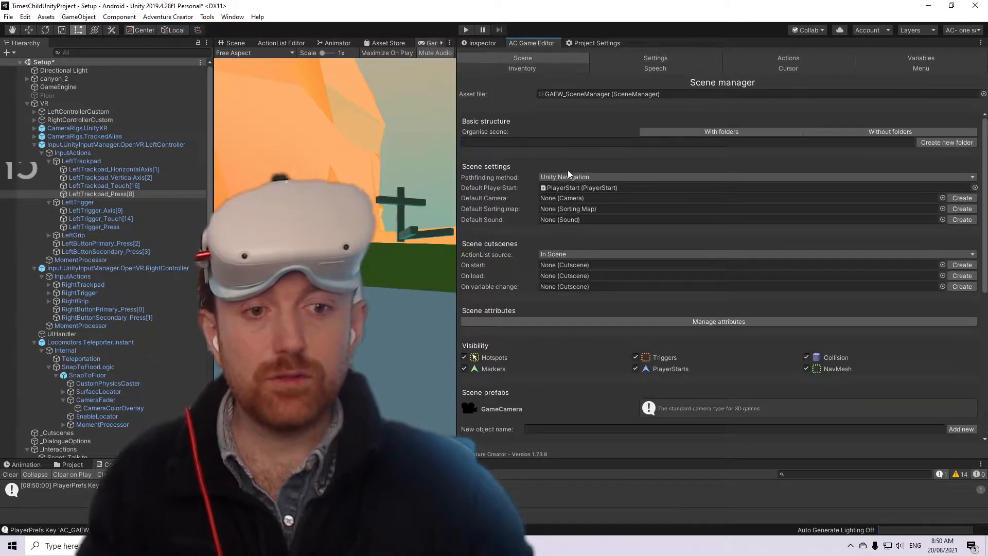
pyautogui.scroll(-5, 577, 212)
pyautogui.scroll(10, 585, 235)
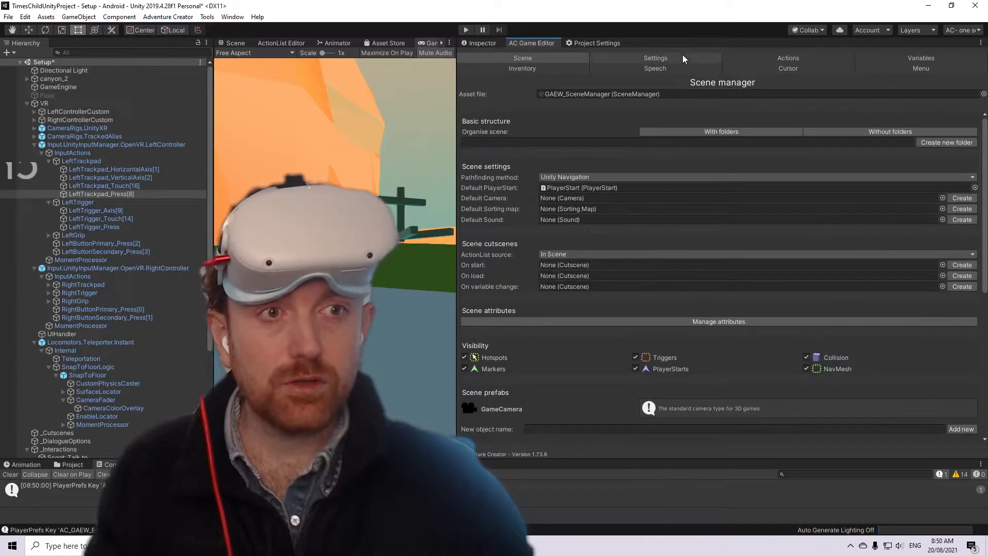
pyautogui.click(674, 58)
pyautogui.scroll(-15, 602, 216)
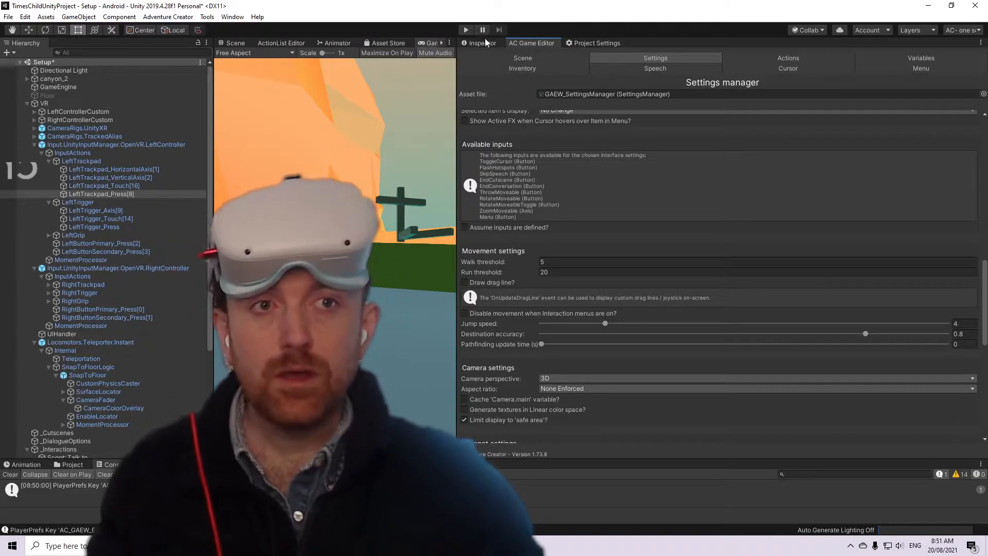
# - Collapse the OpenVR RightController and Locomotors.Teleporter.Instant objects, keep the LeftController expanded to its direct children, and narrow the Hierarchy
pyautogui.click(35, 145)
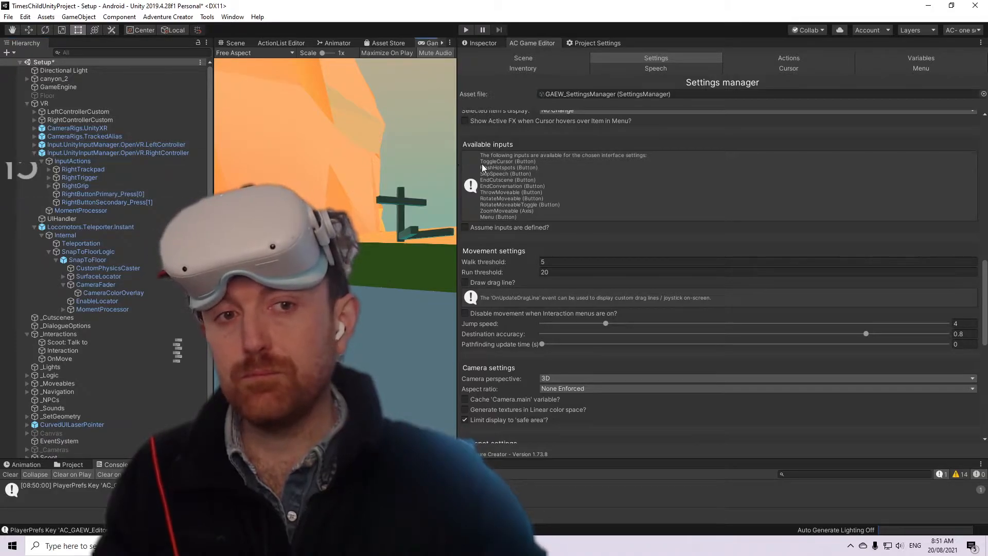
pyautogui.moveTo(457, 180); pyautogui.dragTo(813, 180)
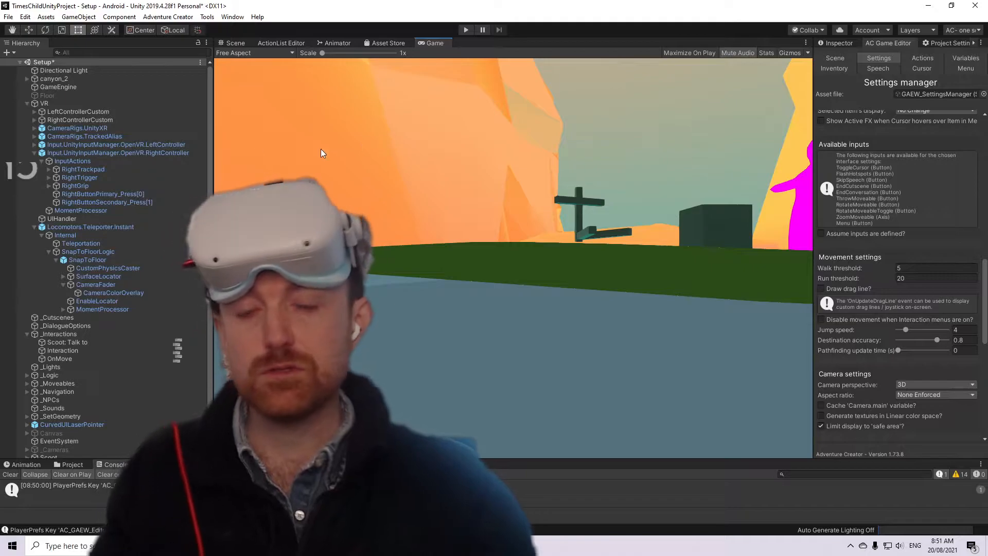
pyautogui.click(34, 153)
pyautogui.click(58, 147)
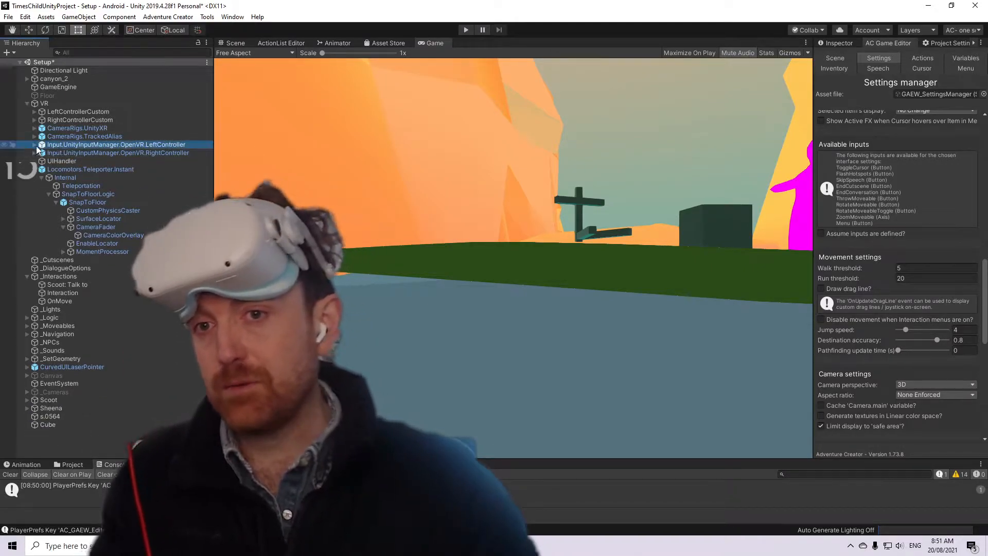
pyautogui.click(35, 146)
pyautogui.click(42, 153)
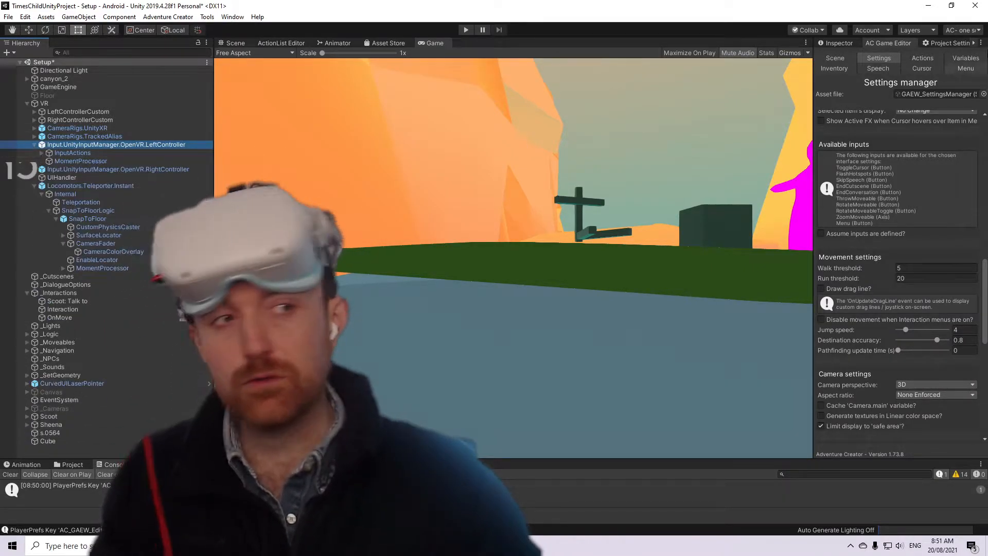
pyautogui.click(34, 186)
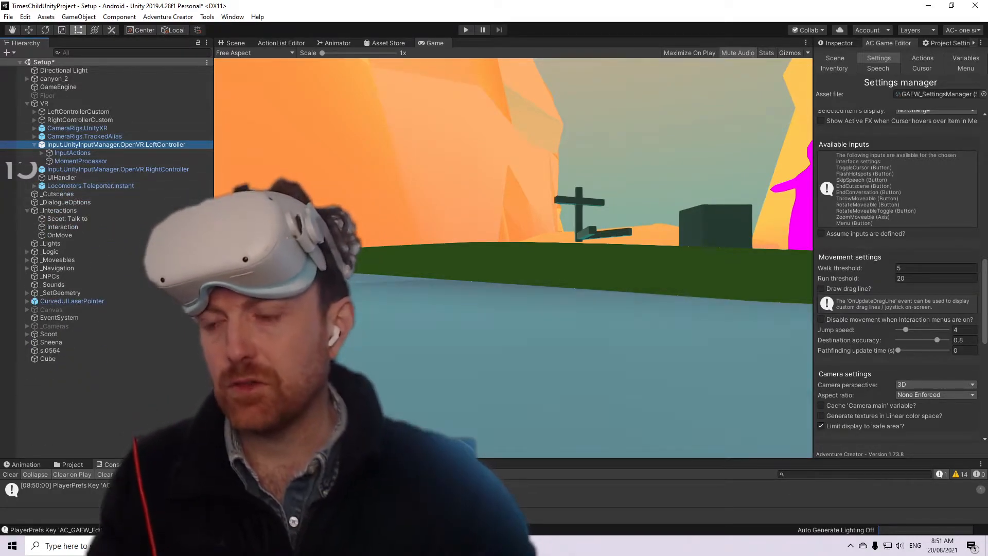
pyautogui.moveTo(213, 196); pyautogui.dragTo(153, 197)
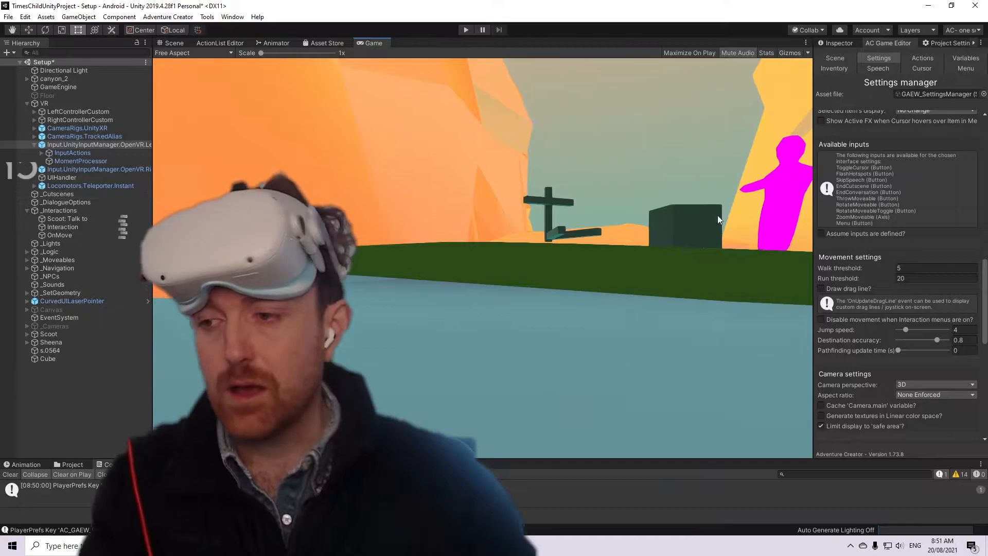
pyautogui.moveTo(813, 224); pyautogui.dragTo(456, 224)
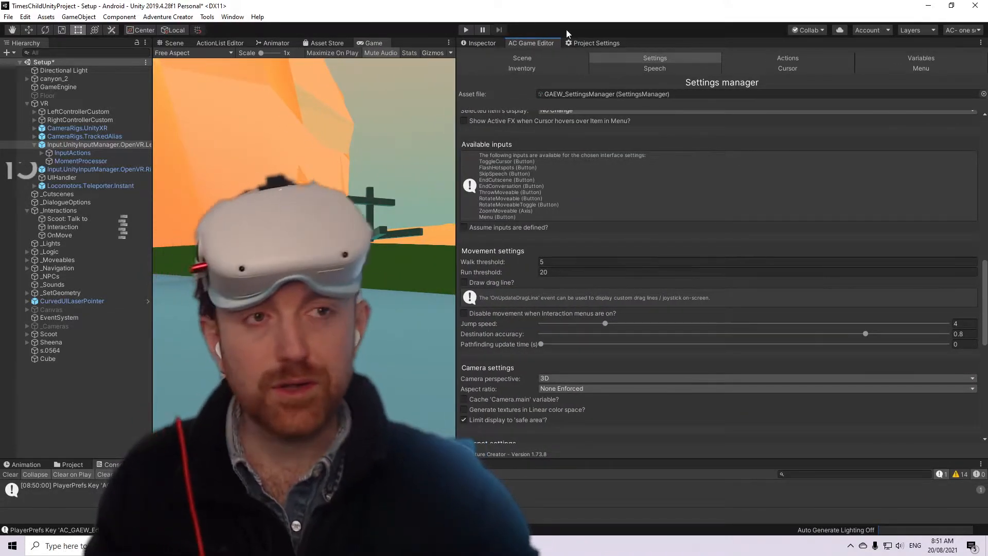
# - Collapse the Tilia.Input.UnityInputManager_Axis2 entry in the Input Manager and review the list of axes
pyautogui.click(594, 43)
pyautogui.scroll(3, 643, 191)
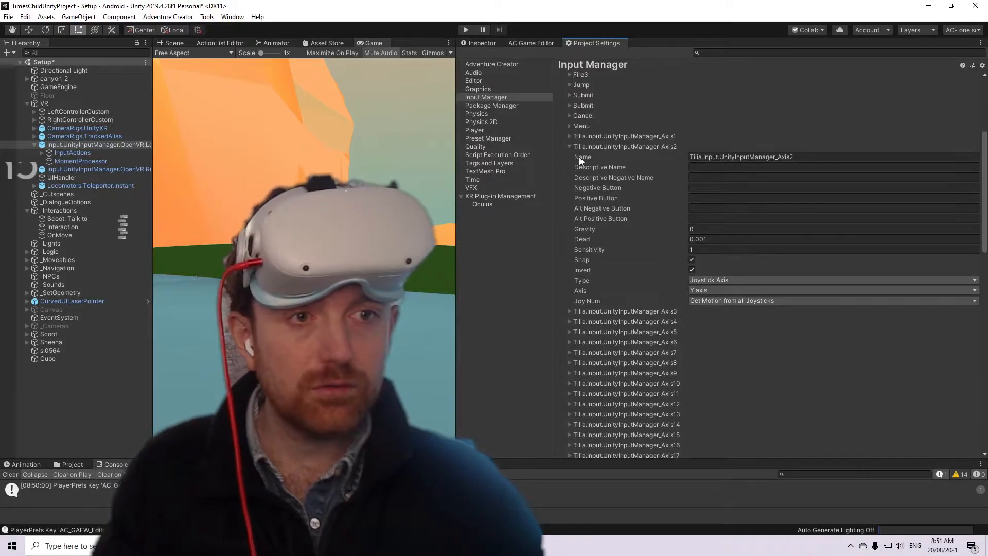
pyautogui.click(569, 146)
pyautogui.scroll(5, 581, 175)
pyautogui.scroll(-2, 592, 182)
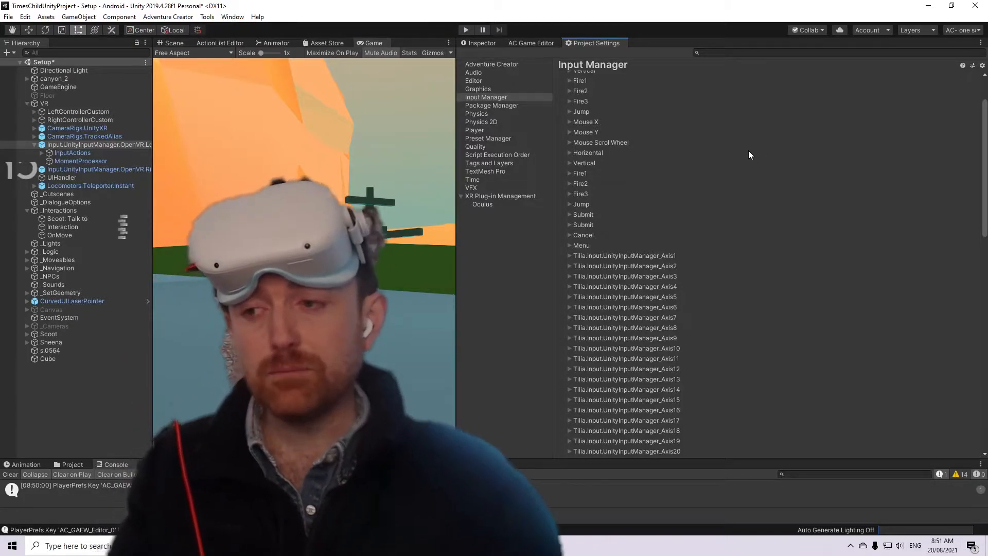
pyautogui.scroll(-3, 749, 153)
pyautogui.scroll(5, 748, 152)
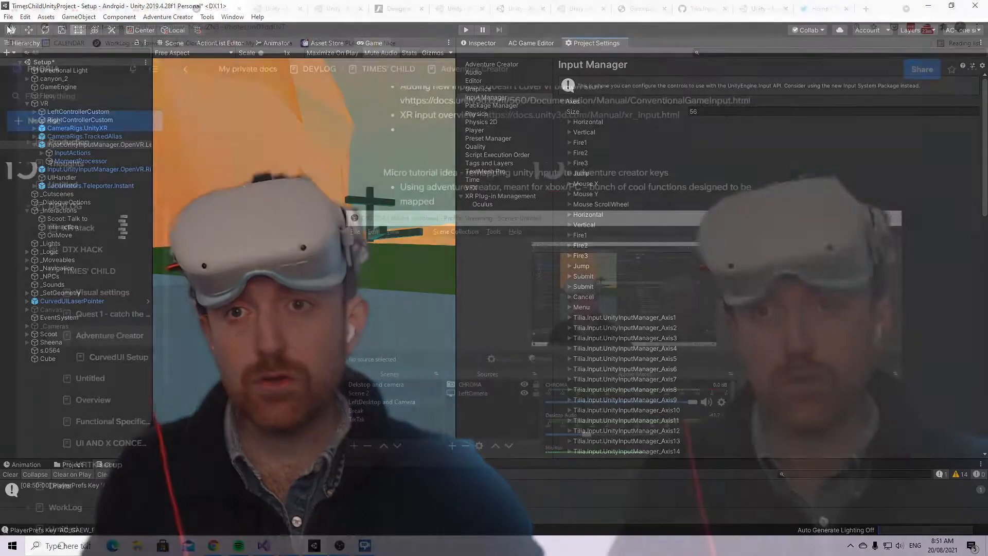
# - Open the Input Manager through Project Settings and examine the Tilia.Input.UnityInputManager_Axis1 entry, closing it again
pyautogui.click(9, 16)
pyautogui.moveTo(26, 19)
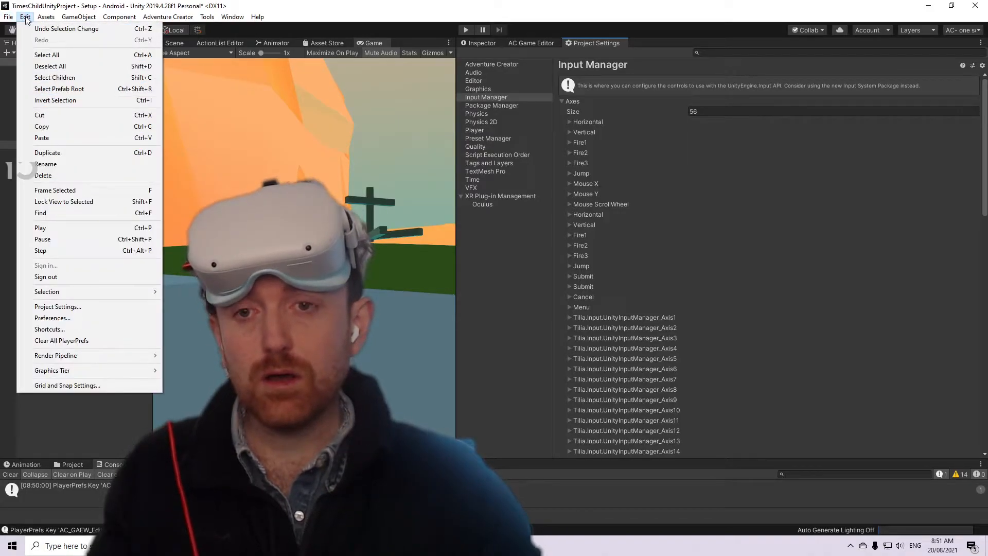
pyautogui.click(107, 306)
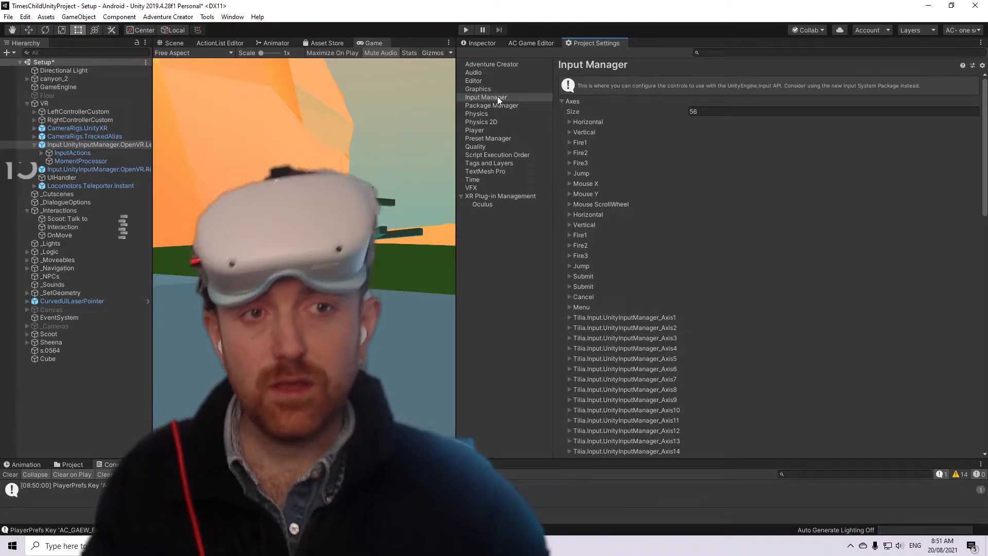
pyautogui.scroll(-6, 640, 207)
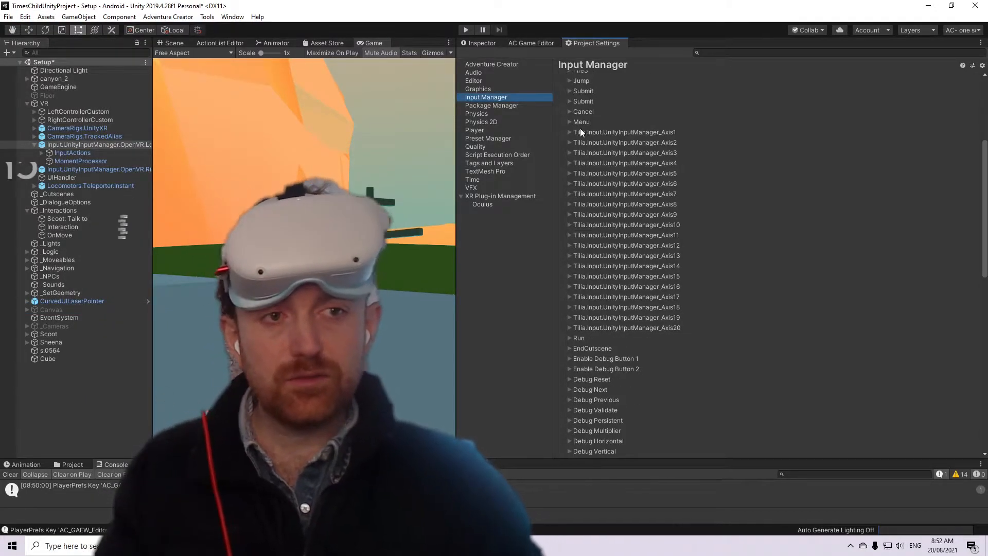
pyautogui.click(569, 132)
pyautogui.click(773, 142)
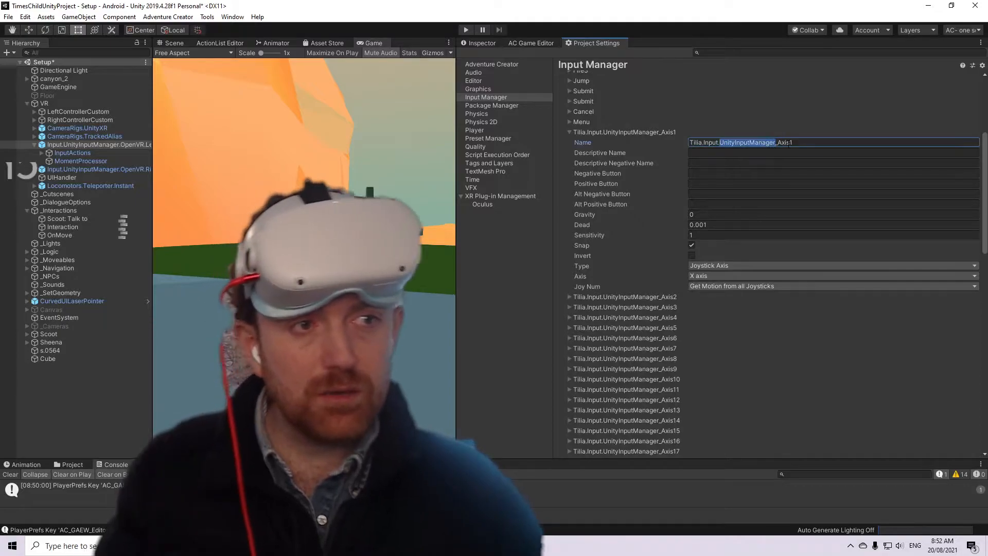
pyautogui.click(788, 143)
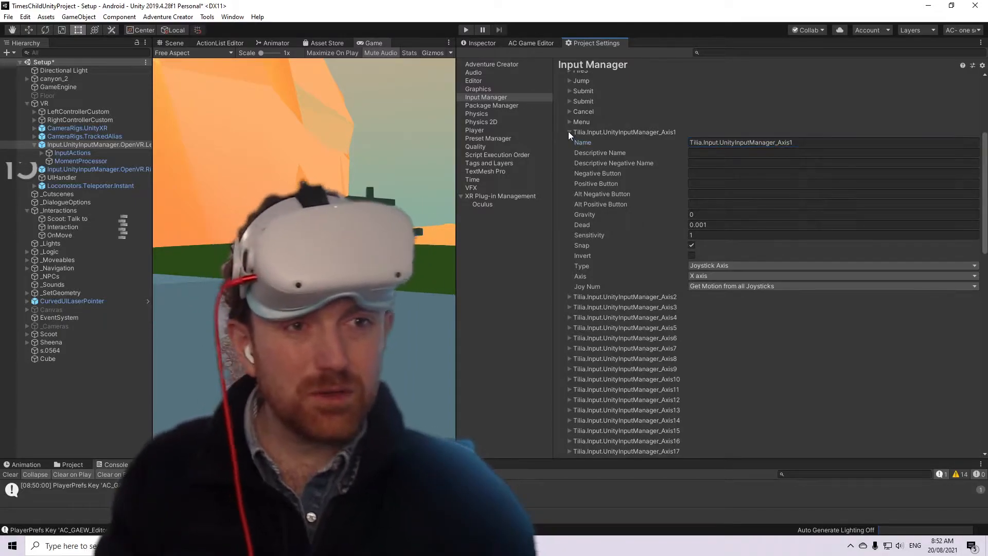
pyautogui.click(569, 132)
# - Find the first SkipSpeech entry in the Input Manager's axes and select the text of its name
pyautogui.scroll(-3, 637, 166)
pyautogui.scroll(-2, 637, 167)
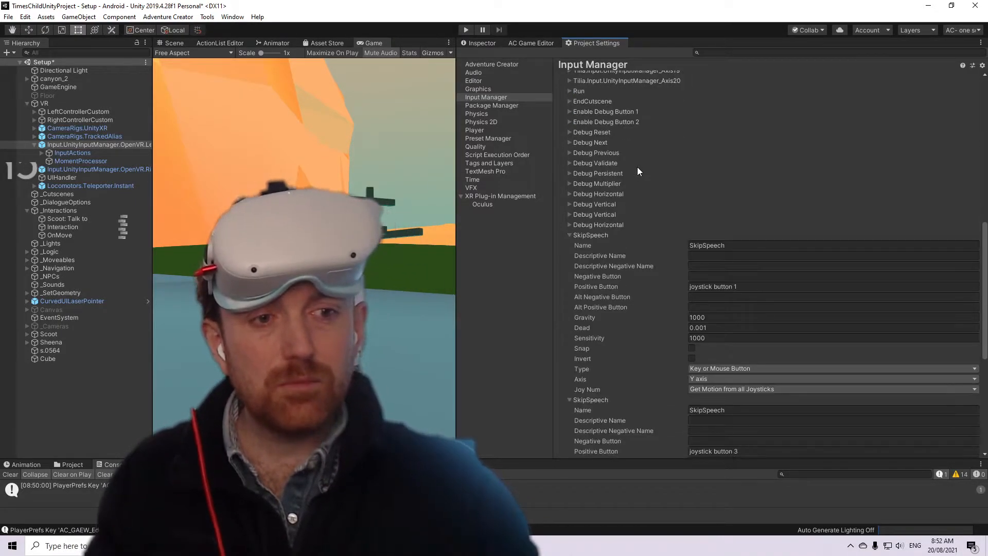
pyautogui.scroll(2, 637, 167)
pyautogui.scroll(-2, 747, 337)
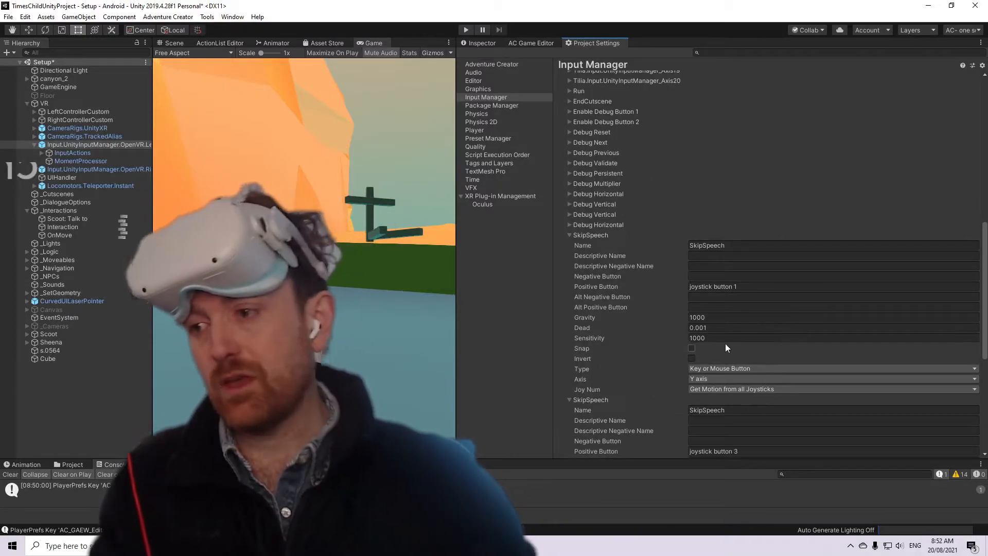
pyautogui.click(722, 245)
pyautogui.doubleClick(723, 246)
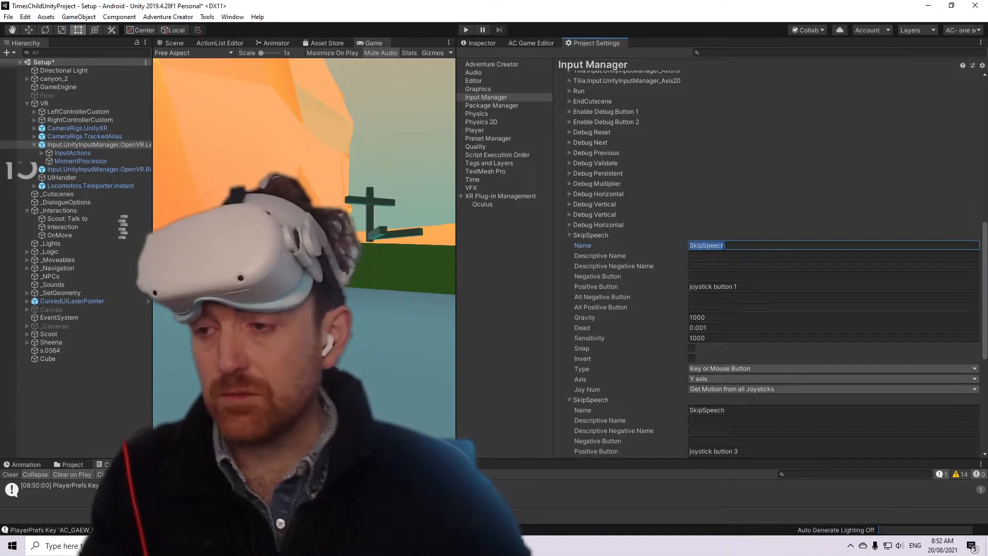
# - Switch to Visual Studio, search the entire solution for "skipspeech" and go through the matches to those in Speech.cs
pyautogui.hotkey('alt', 'Tab')
pyautogui.press('Tab')
pyautogui.hotkey('alt', 'Tab')
pyautogui.hotkey('alt', 'Tab')
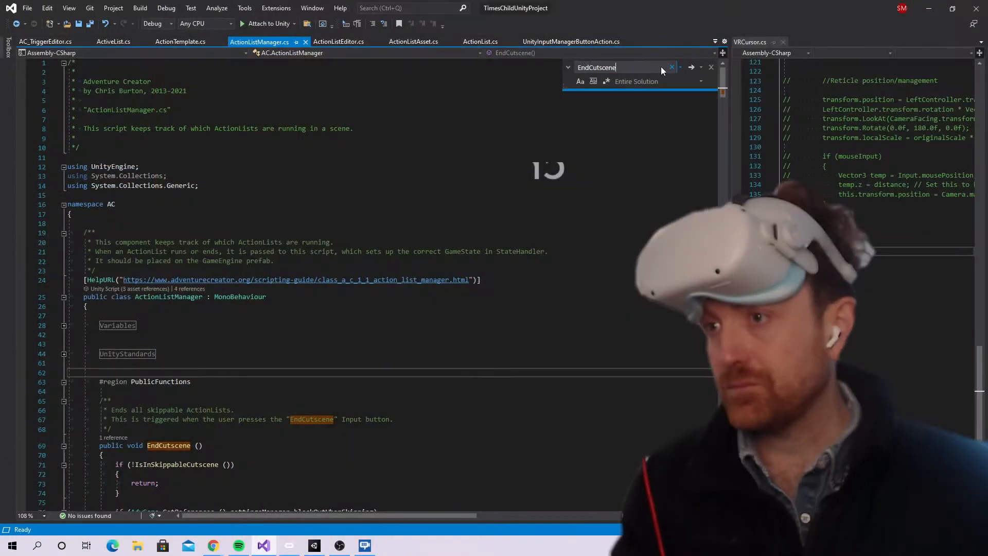
pyautogui.doubleClick(662, 71)
pyautogui.write('skipspeech')
pyautogui.press('Return')
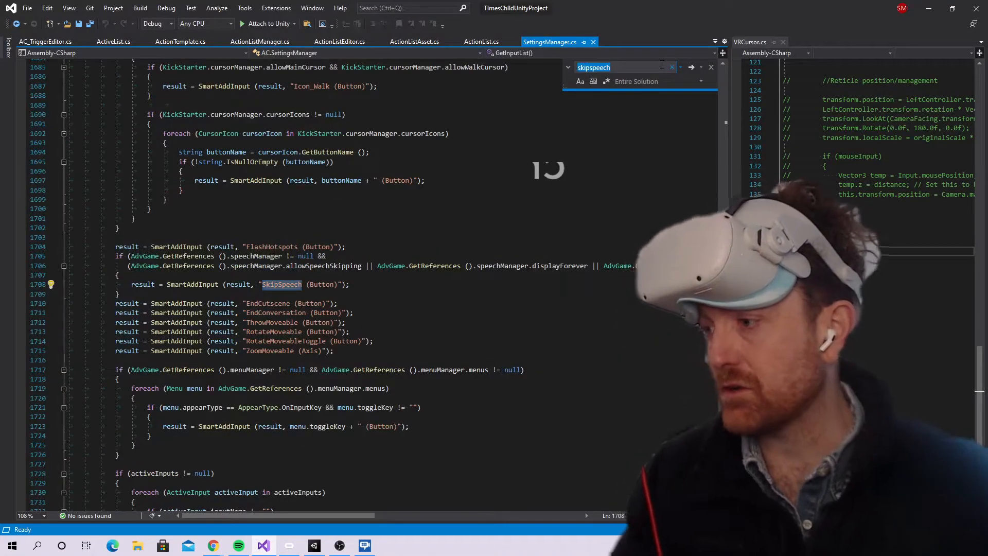
pyautogui.click(691, 66)
pyautogui.click(692, 67)
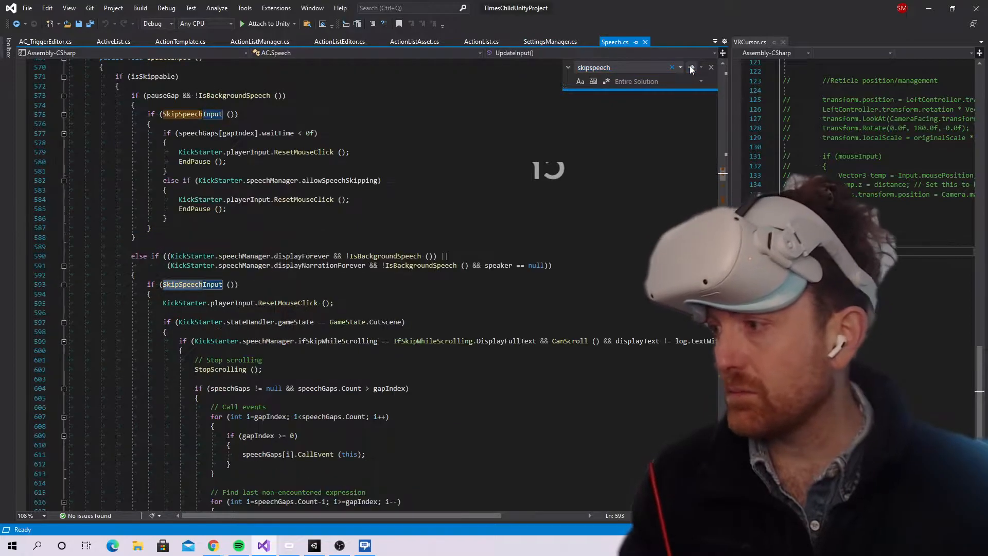
pyautogui.click(691, 67)
pyautogui.click(692, 67)
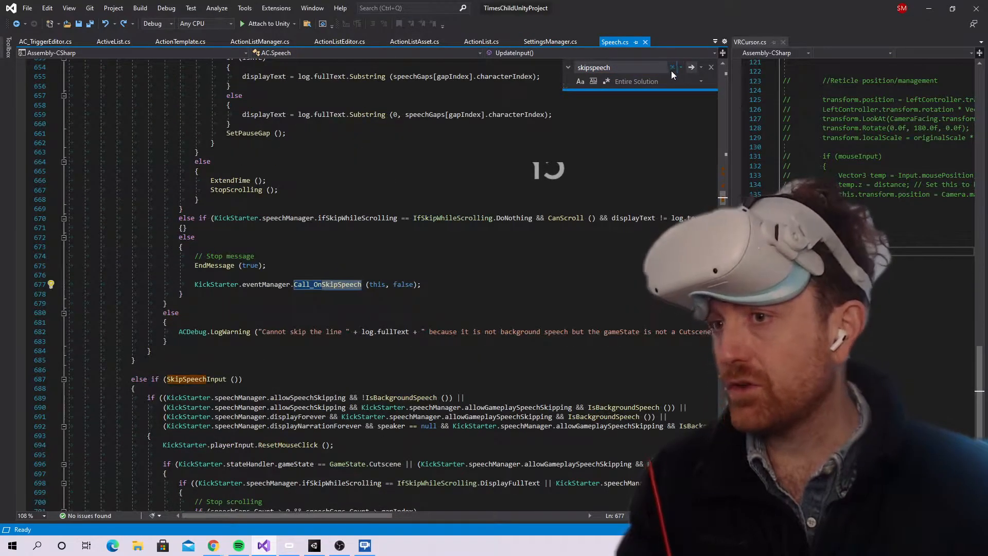
# - Go to the definition of SkipSpeechInput in Speech.cs and examine the line that checks InputGetButtonDown ("SkipSpeech")
pyautogui.click(200, 379)
pyautogui.press('F12')
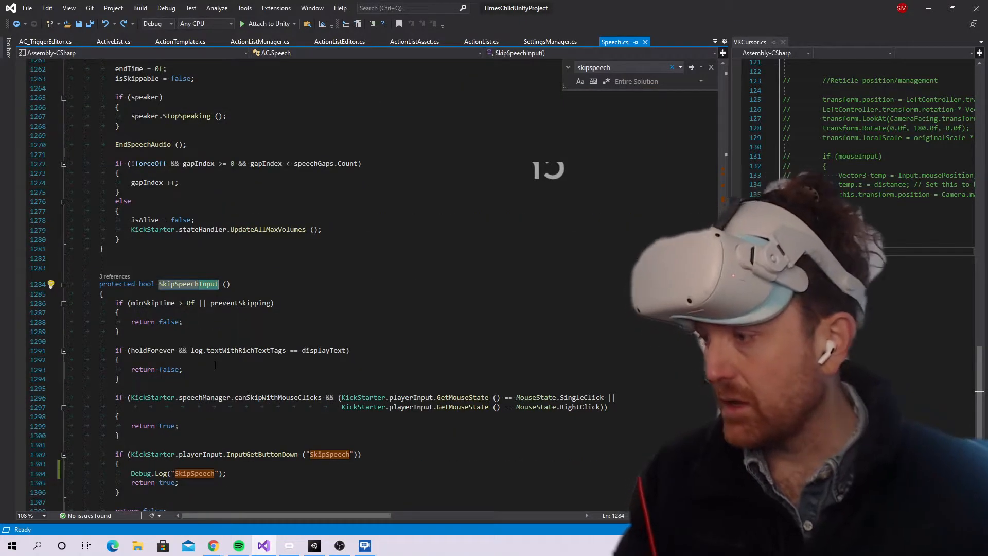
pyautogui.scroll(-4, 216, 365)
pyautogui.moveTo(364, 342); pyautogui.dragTo(295, 336)
pyautogui.click(293, 335)
pyautogui.click(272, 342)
pyautogui.tripleClick(272, 342)
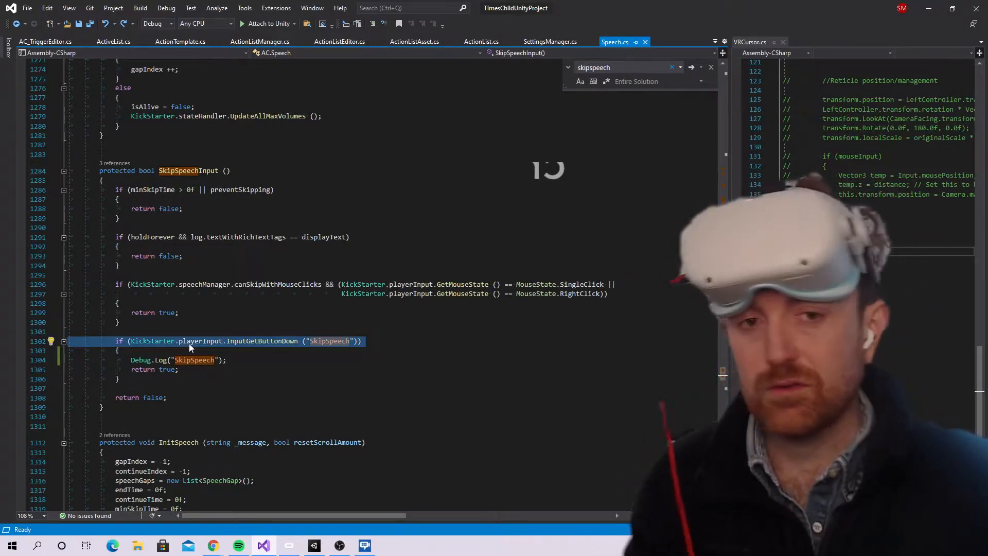
pyautogui.click(250, 351)
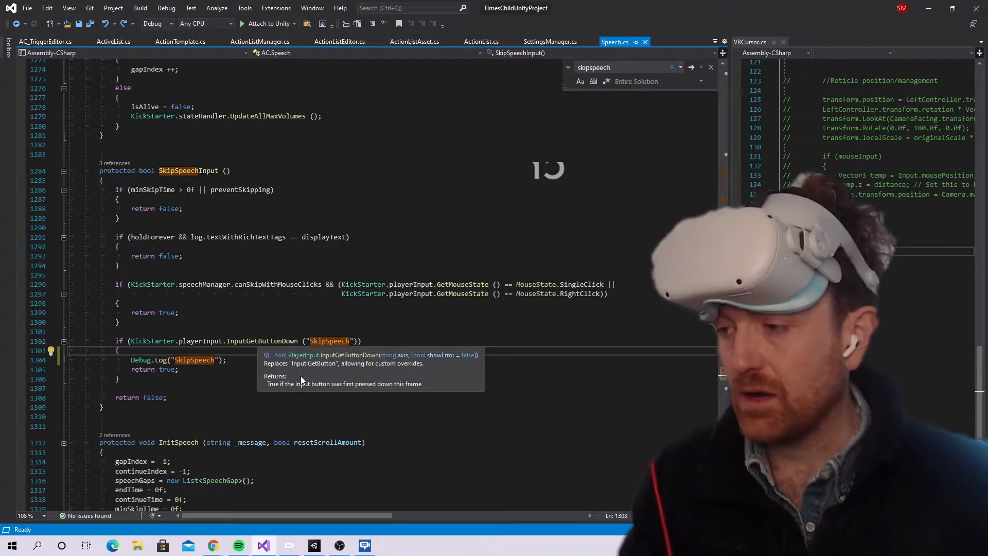
# - Examine the KickStarter, playerInput, InputGetButtonDown and "SkipSpeech" parts of the button check one by one
pyautogui.click(308, 332)
pyautogui.doubleClick(254, 342)
pyautogui.doubleClick(201, 341)
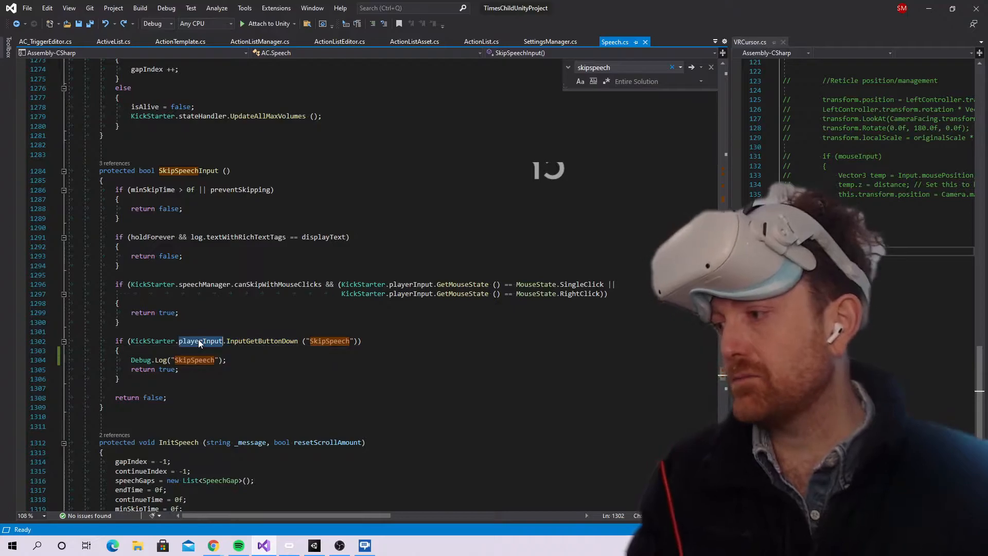
pyautogui.doubleClick(165, 342)
pyautogui.doubleClick(265, 342)
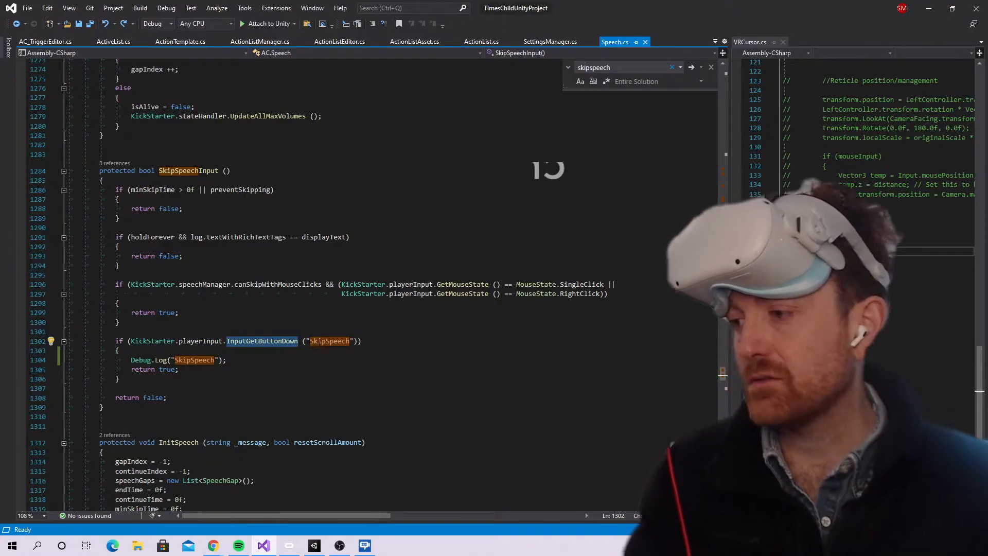
pyautogui.doubleClick(320, 341)
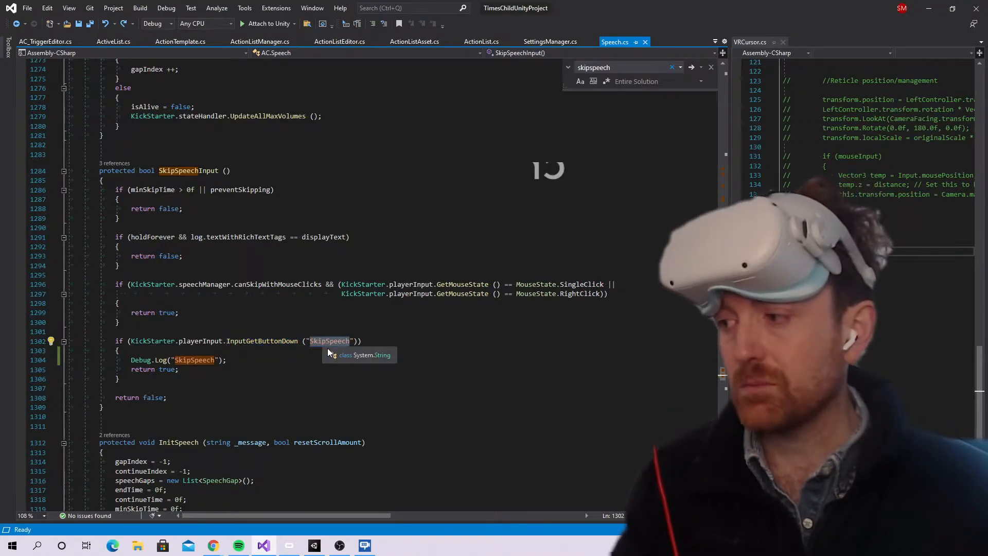
pyautogui.click(301, 378)
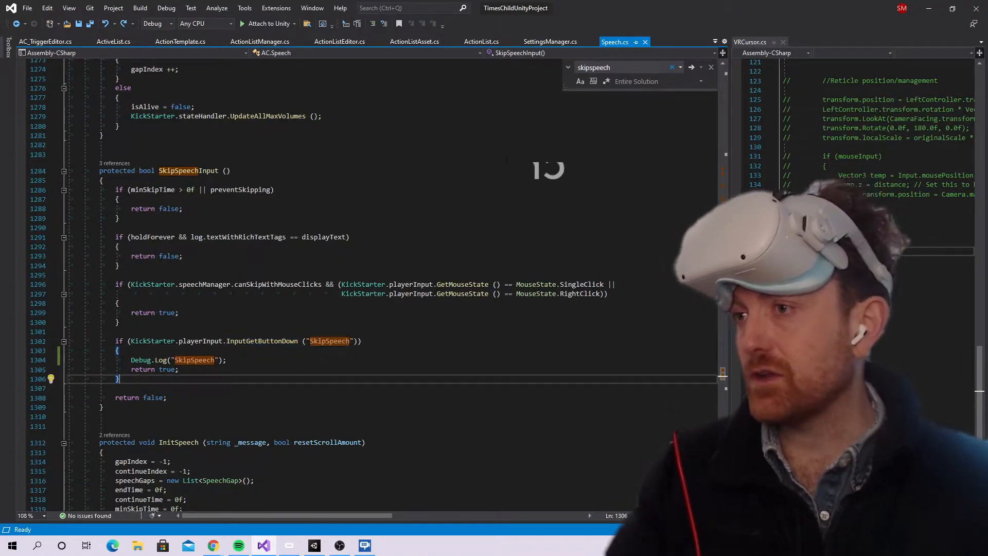
# - Open SettingsManager.cs and look through GetInputList, from the SmartAddInput method to the SkipSpeech line and the code that follows
pyautogui.click(554, 43)
pyautogui.scroll(16, 484, 304)
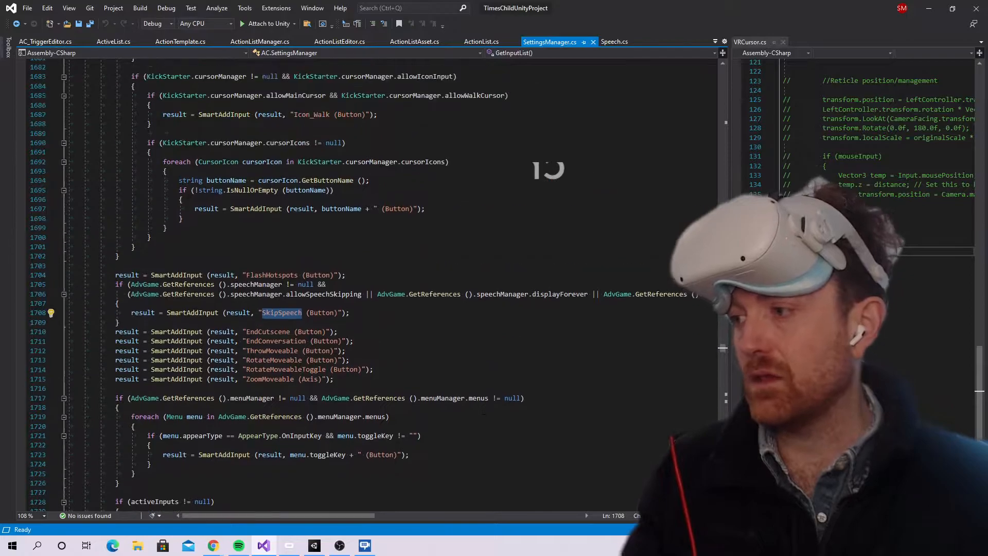
pyautogui.scroll(16, 485, 313)
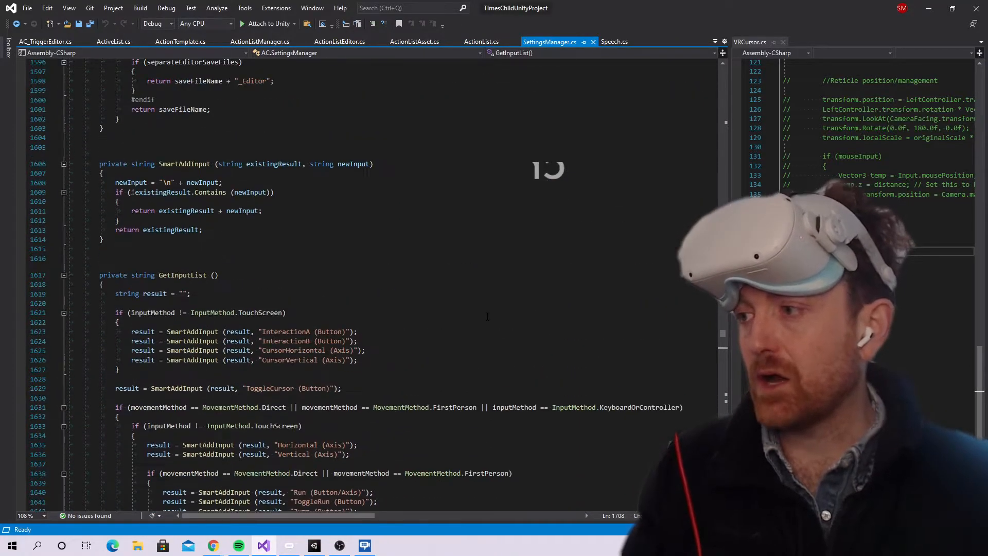
pyautogui.scroll(-20, 485, 316)
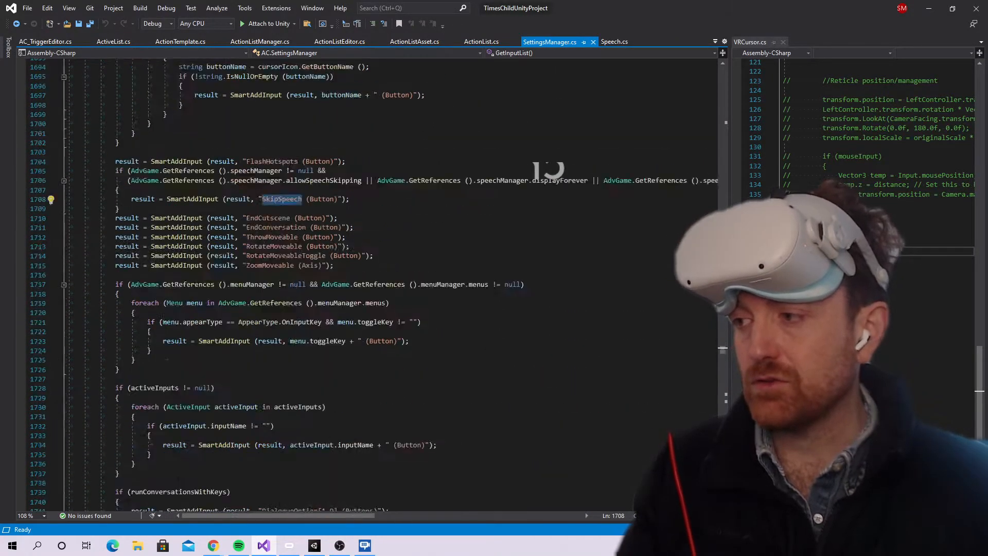
pyautogui.click(479, 302)
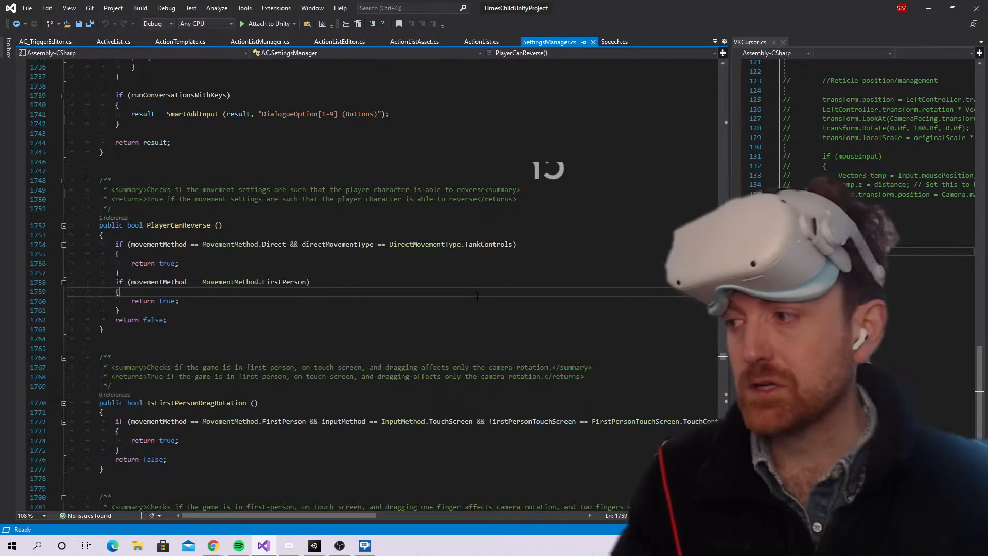
pyautogui.click(490, 311)
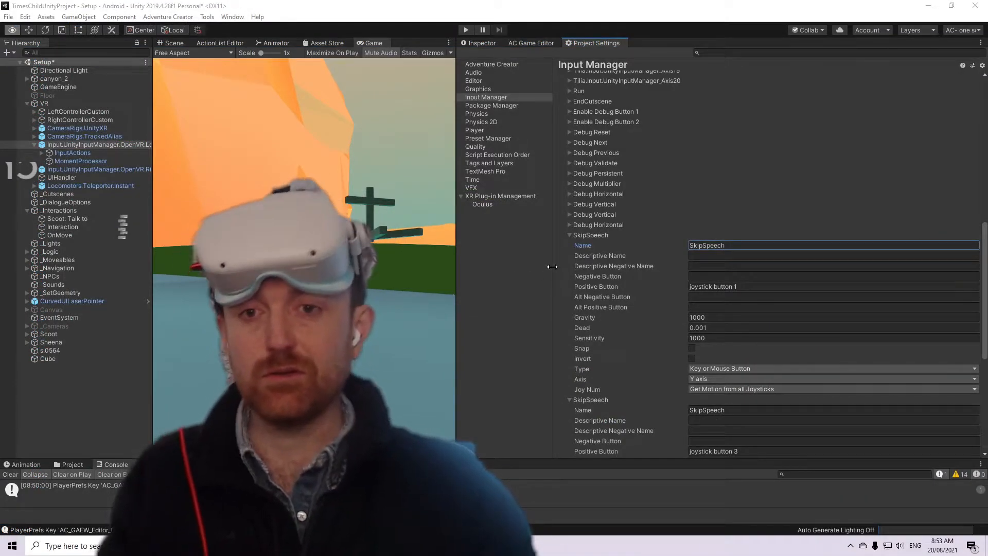
# - Switch back to Unity and examine the Positive Button value of the first SkipSpeech entry in the Input Manager
pyautogui.click(421, 256)
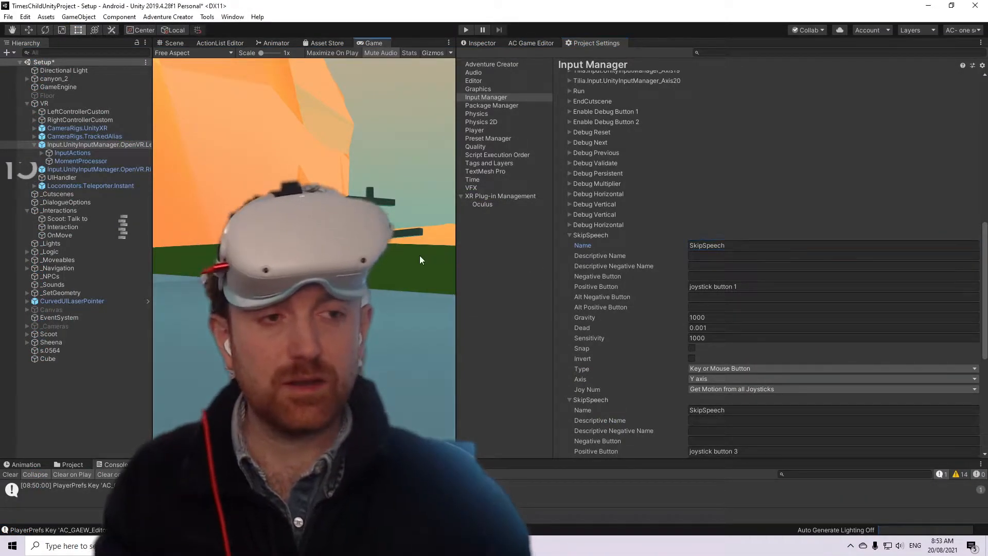
pyautogui.moveTo(554, 276); pyautogui.dragTo(562, 277)
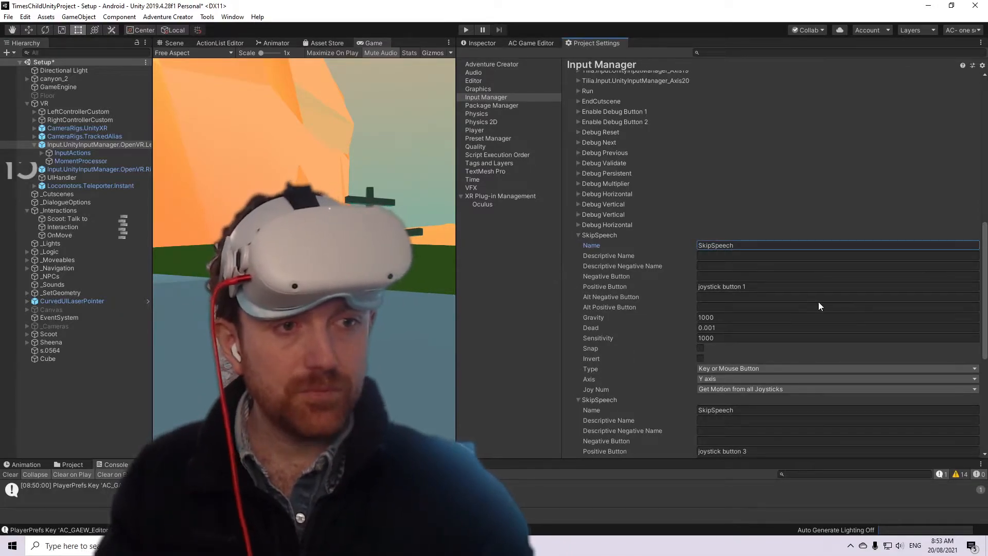
pyautogui.scroll(2, 819, 303)
pyautogui.scroll(2, 819, 304)
pyautogui.scroll(-2, 819, 303)
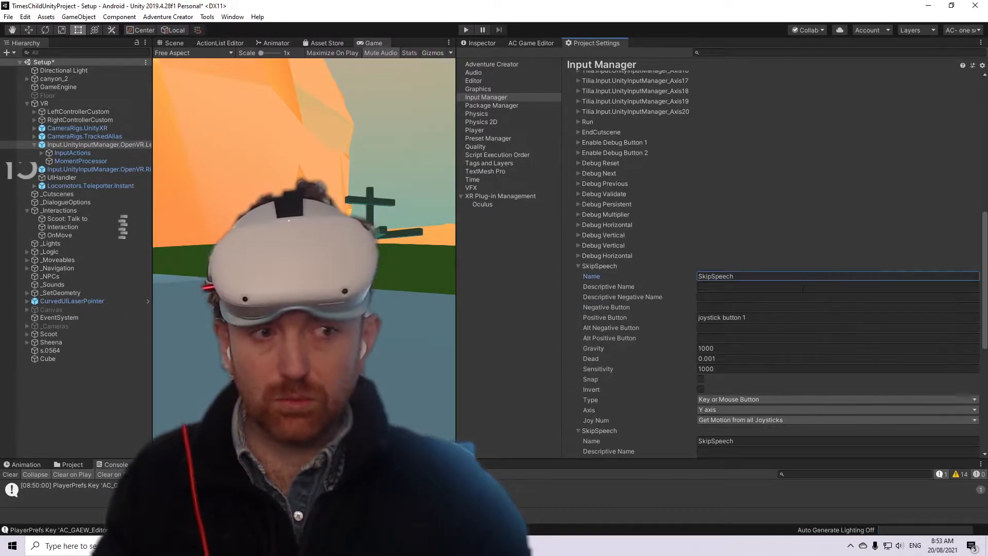
pyautogui.click(765, 318)
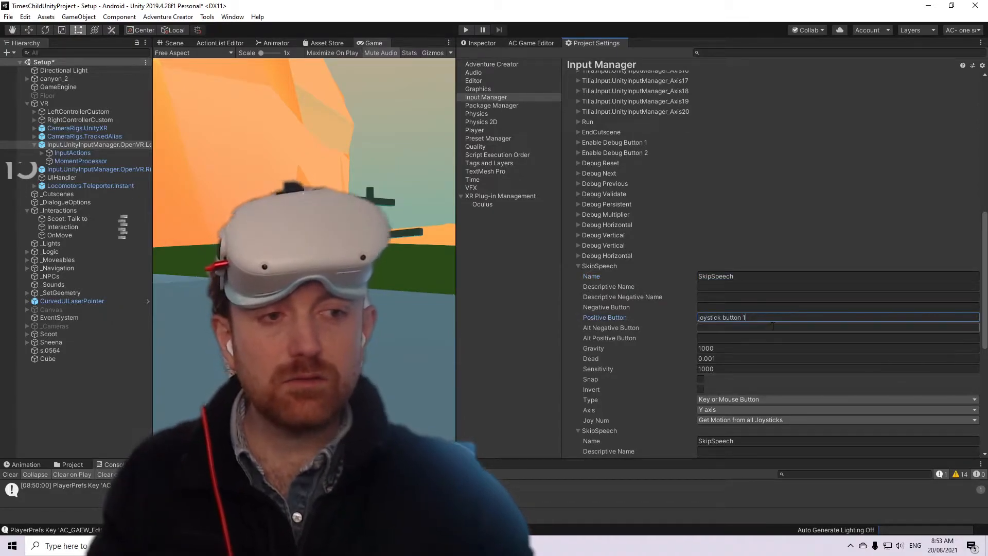
# - Switch to the Adventure Creator notes in the browser and read the section on skipping action lists / dialogue
pyautogui.hotkey('alt', 'Tab')
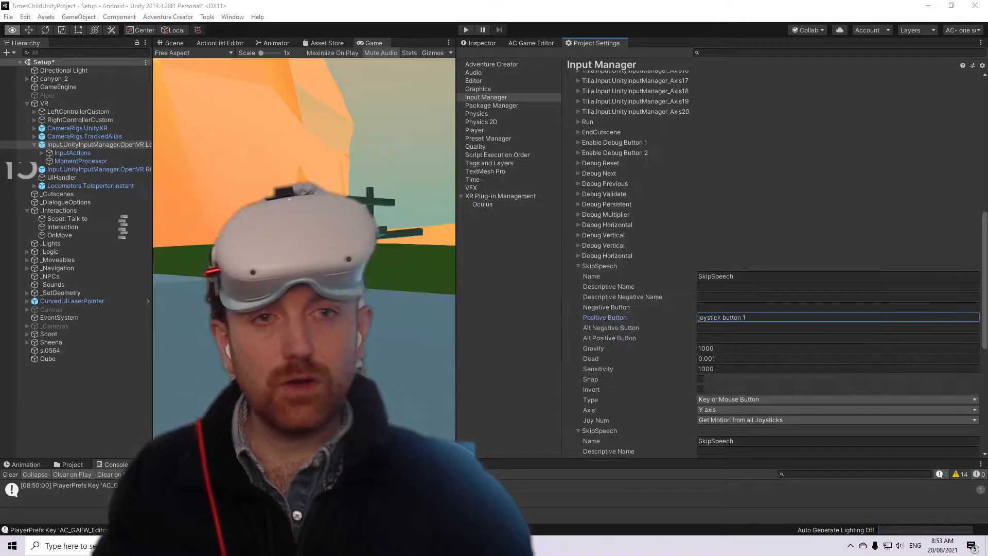
pyautogui.scroll(10, 592, 210)
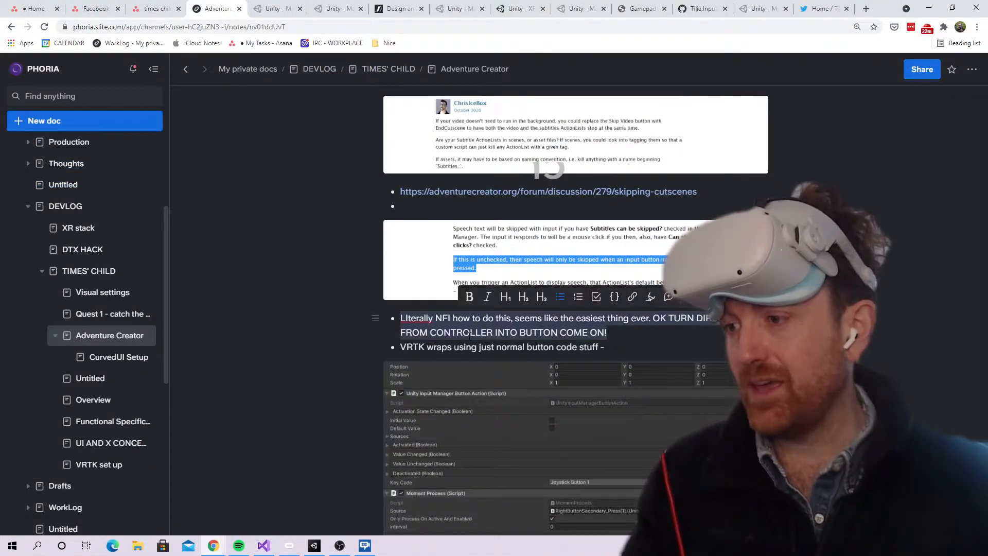
pyautogui.scroll(5, 469, 336)
pyautogui.tripleClick(479, 195)
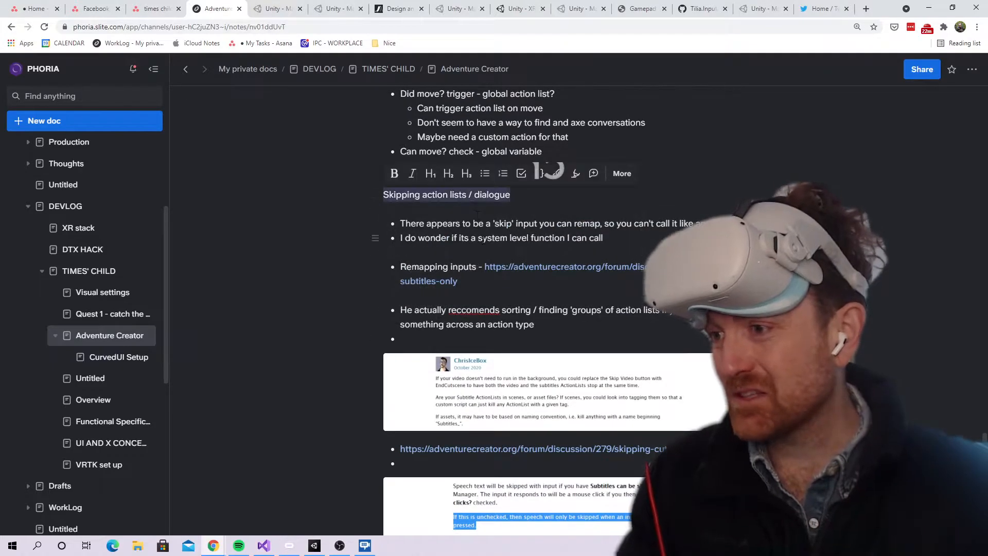
pyautogui.doubleClick(484, 238)
pyautogui.click(483, 239)
pyautogui.scroll(-2, 520, 268)
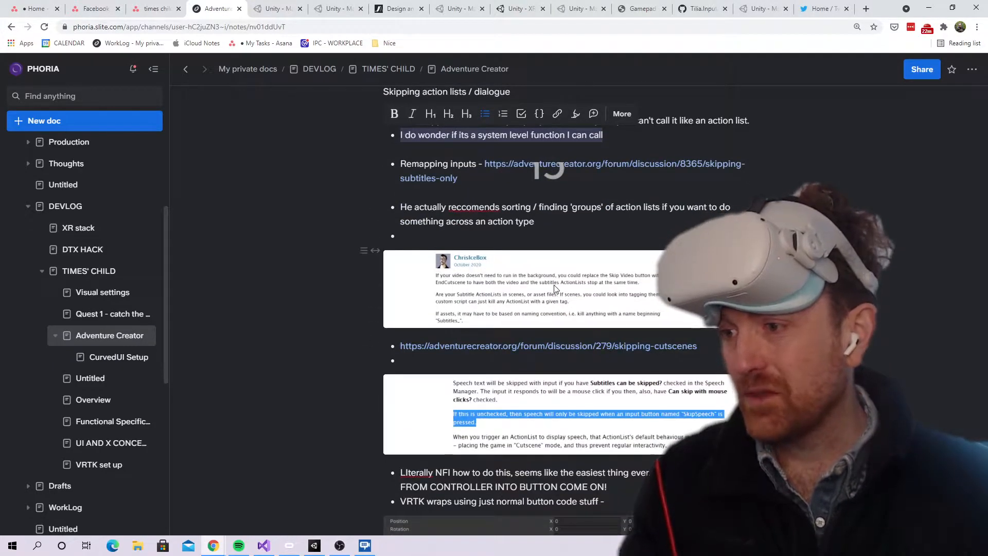
pyautogui.click(558, 301)
pyautogui.scroll(-4, 560, 302)
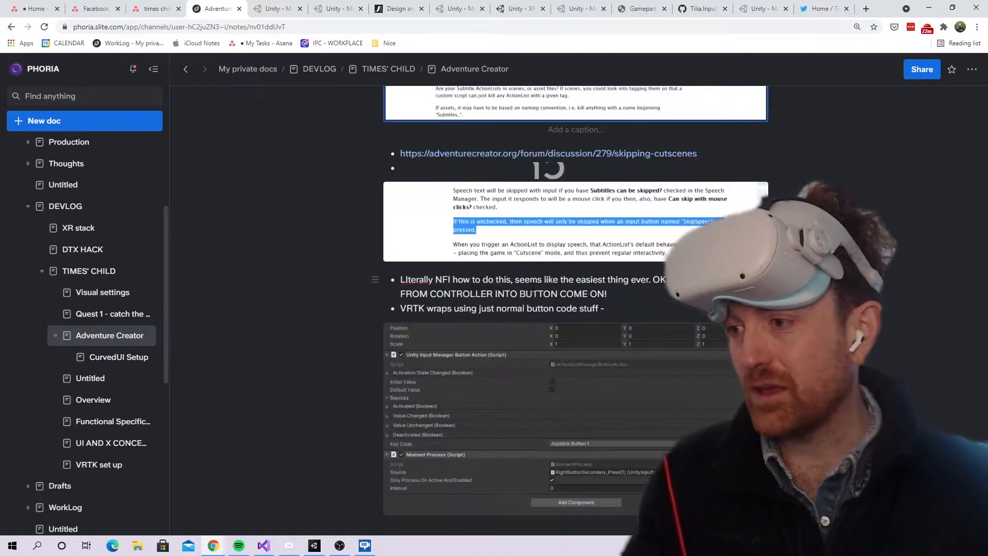
# - Read the notes on turning controller input into a button and on VRTK wrapping normal button code
pyautogui.doubleClick(534, 286)
pyautogui.scroll(3, 534, 286)
pyautogui.scroll(-3, 530, 295)
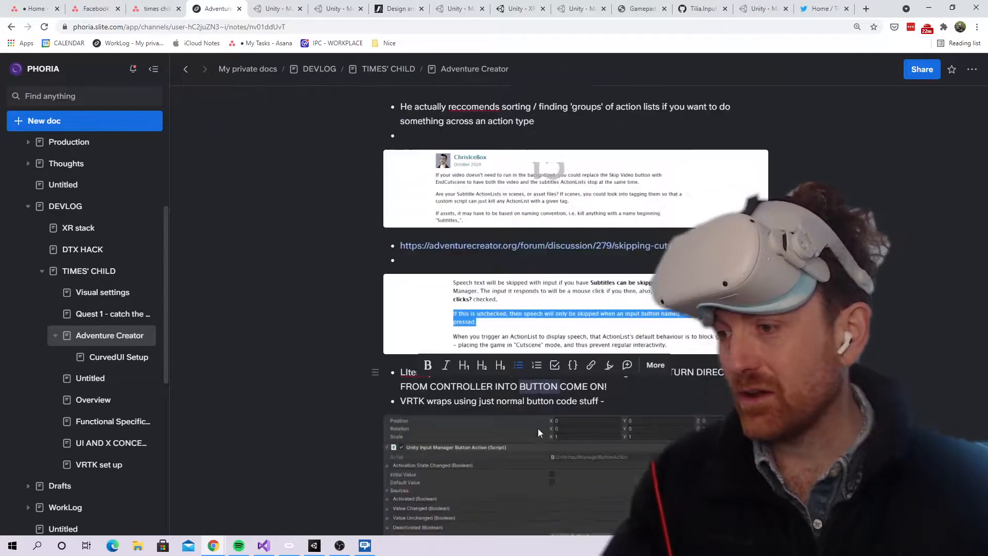
pyautogui.click(528, 297)
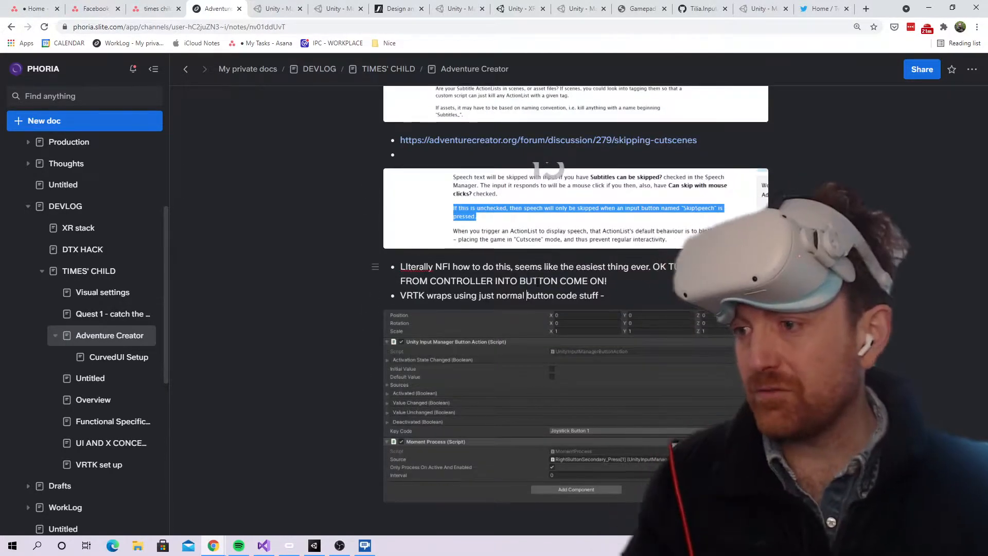
pyautogui.tripleClick(538, 282)
pyautogui.click(631, 296)
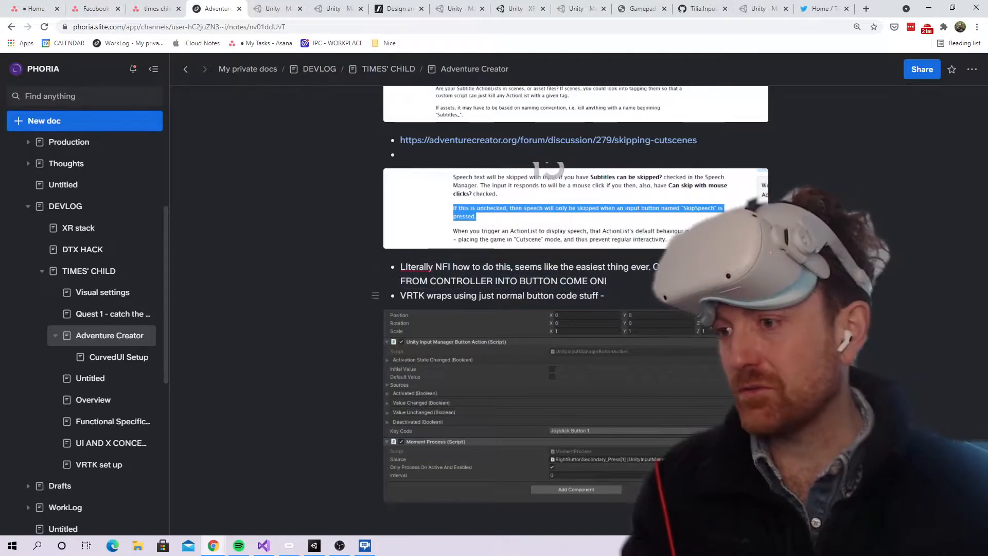
pyautogui.scroll(-1, 549, 167)
pyautogui.scroll(-2, 551, 170)
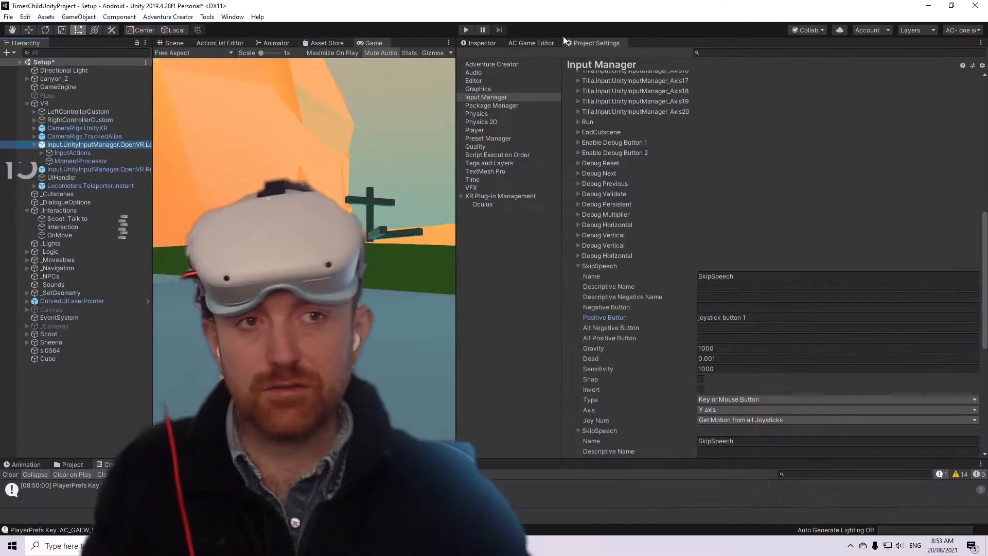
# - Return to Unity, expand the left controller's InputActions and inspect the LeftTrackpad actions from HorizontalAxis to LeftTrackpad_Press[8]
pyautogui.click(109, 169)
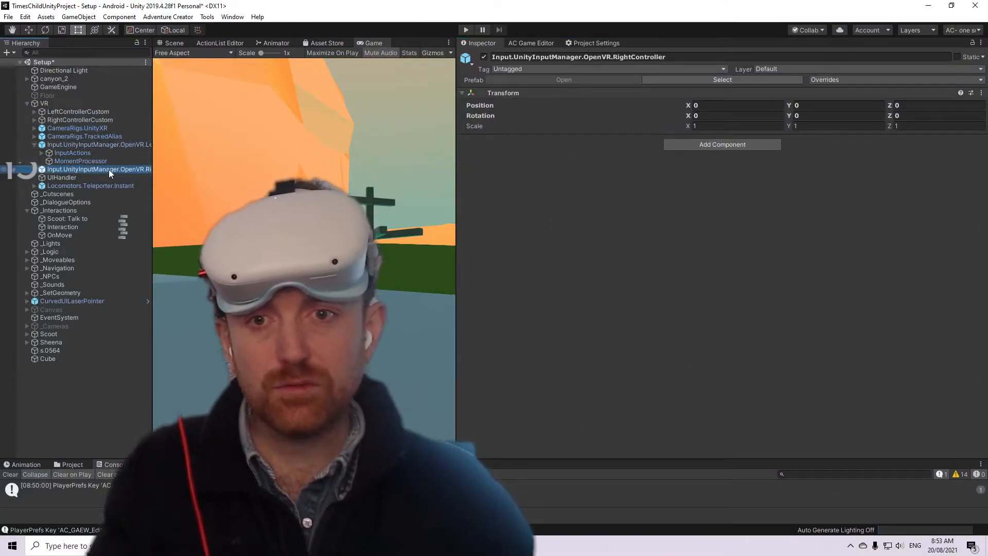
pyautogui.click(106, 145)
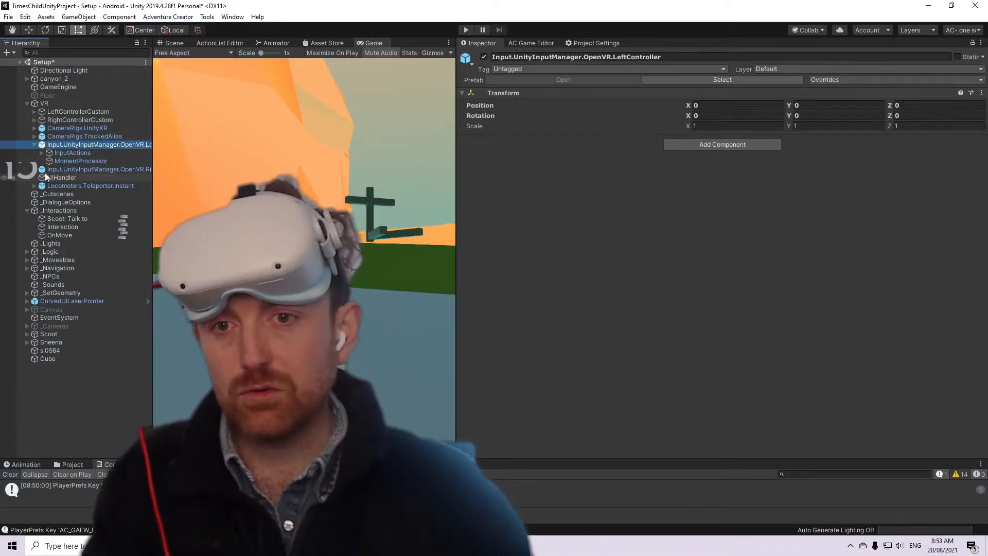
pyautogui.click(42, 153)
pyautogui.click(73, 161)
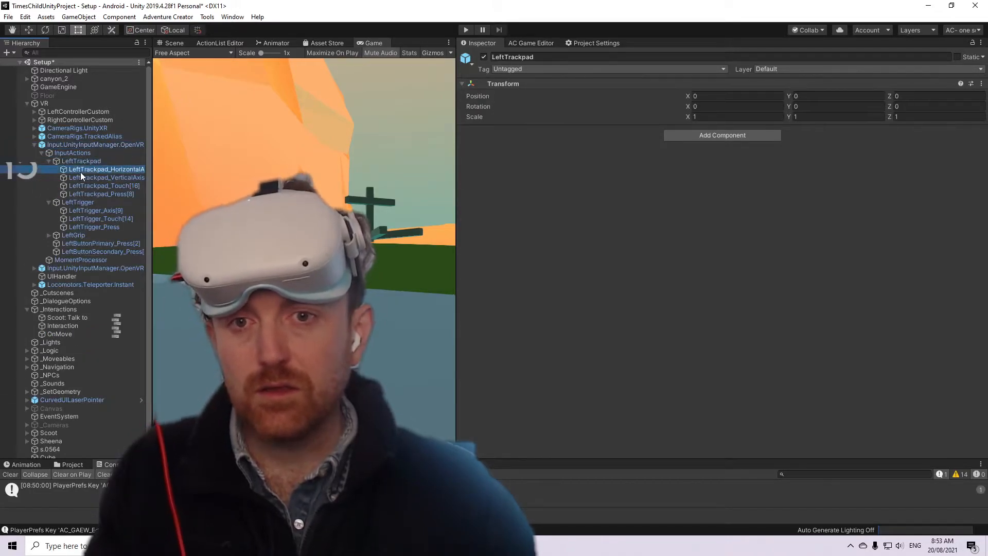
pyautogui.click(80, 170)
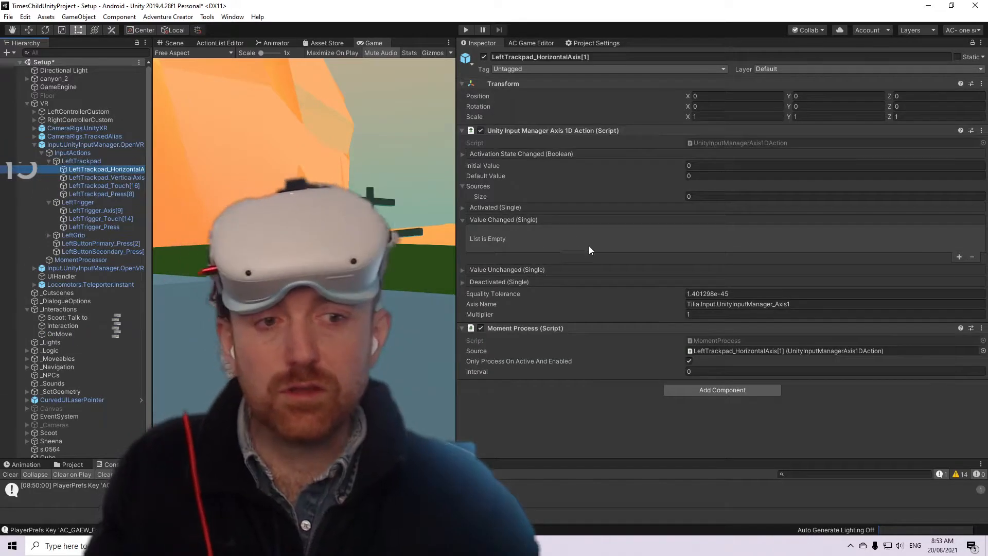
pyautogui.click(78, 186)
pyautogui.click(86, 195)
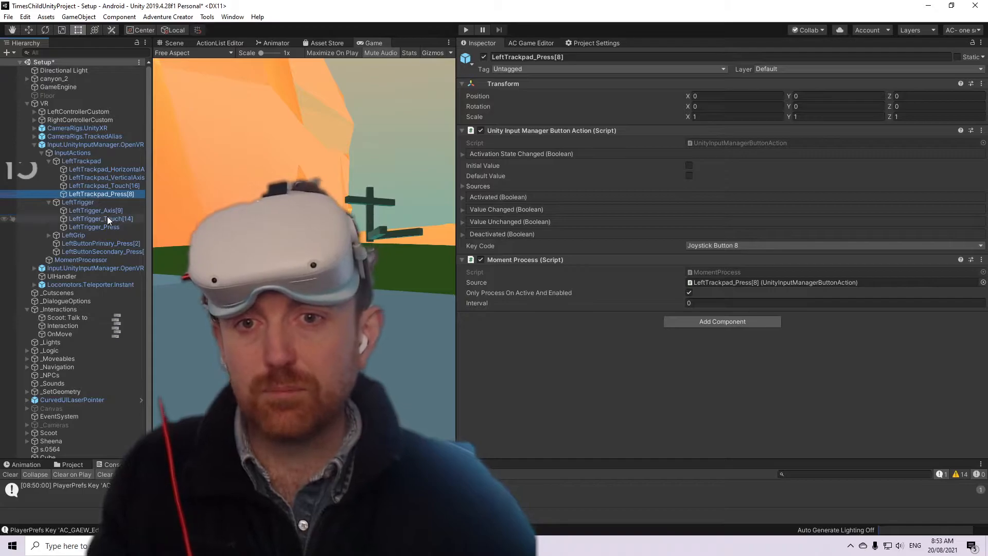
# - Inspect the LeftTrigger axis, touch and press actions of the left controller
pyautogui.click(106, 212)
pyautogui.click(107, 218)
pyautogui.click(107, 227)
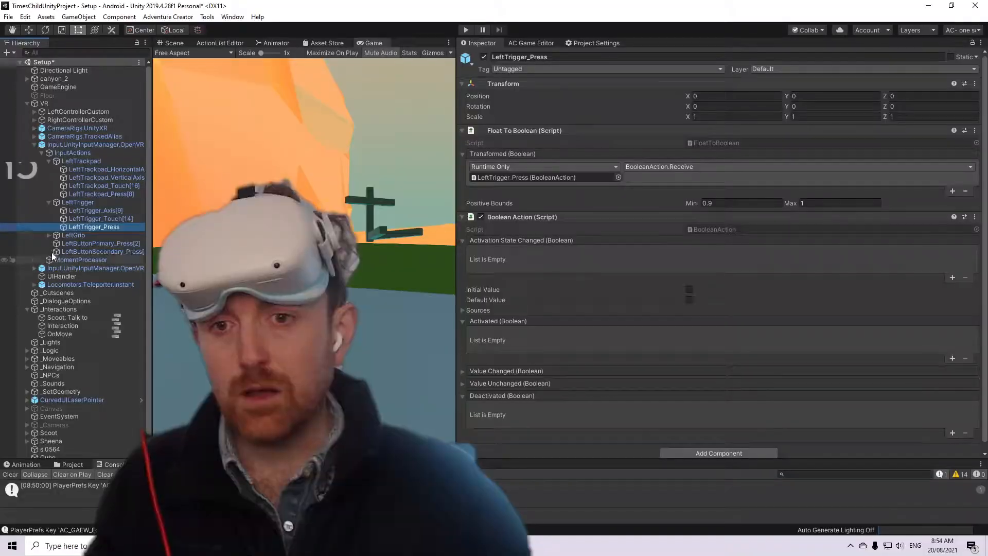
# - Compare the Positive Button of the first SkipSpeech entry with the Key Code of the LeftButtonPrimary_Press[2] object
pyautogui.click(595, 42)
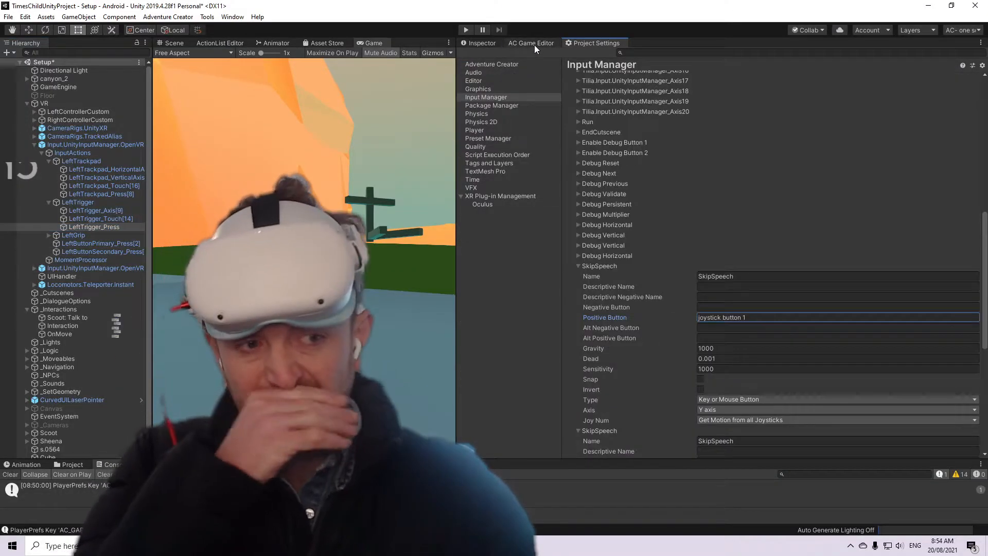
pyautogui.click(756, 317)
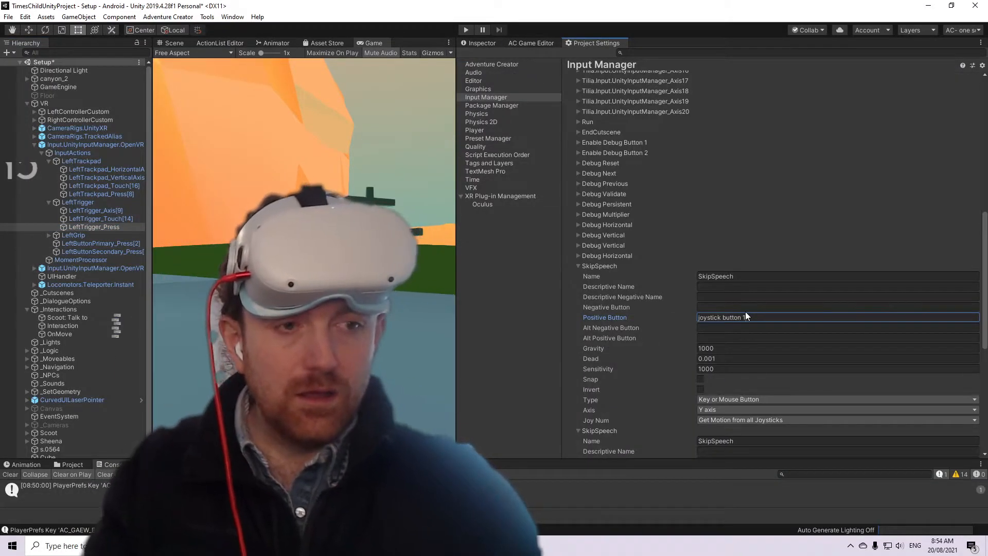
pyautogui.scroll(-3, 746, 312)
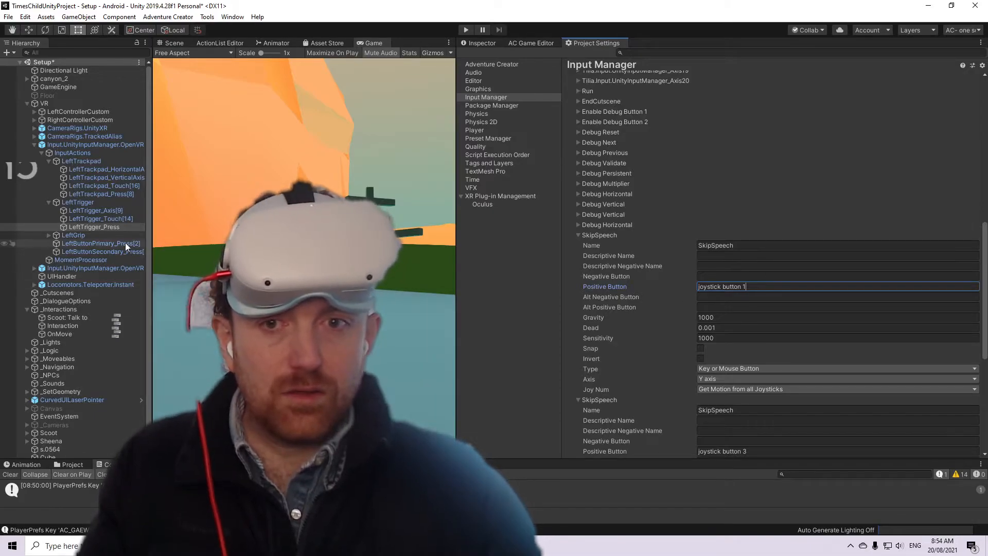
pyautogui.click(67, 243)
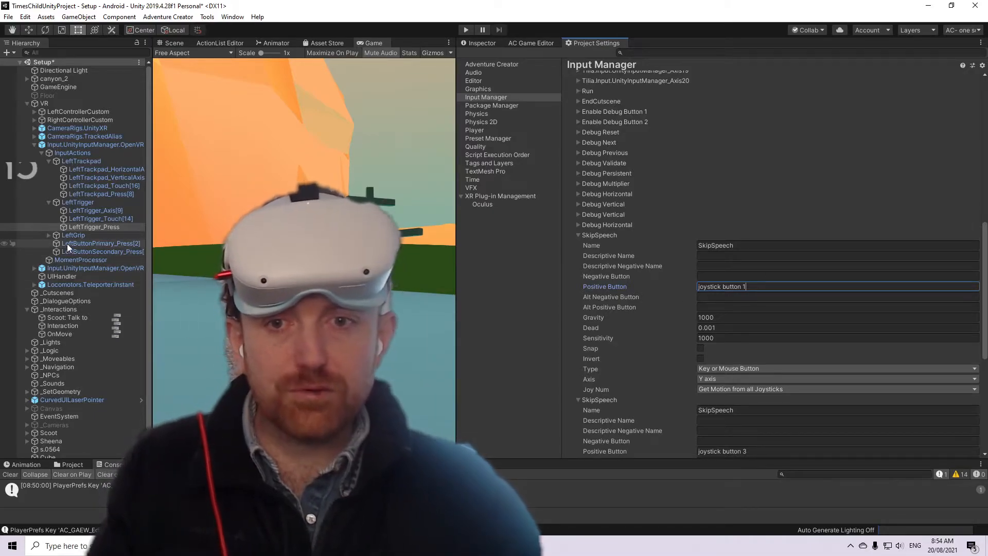
pyautogui.click(476, 45)
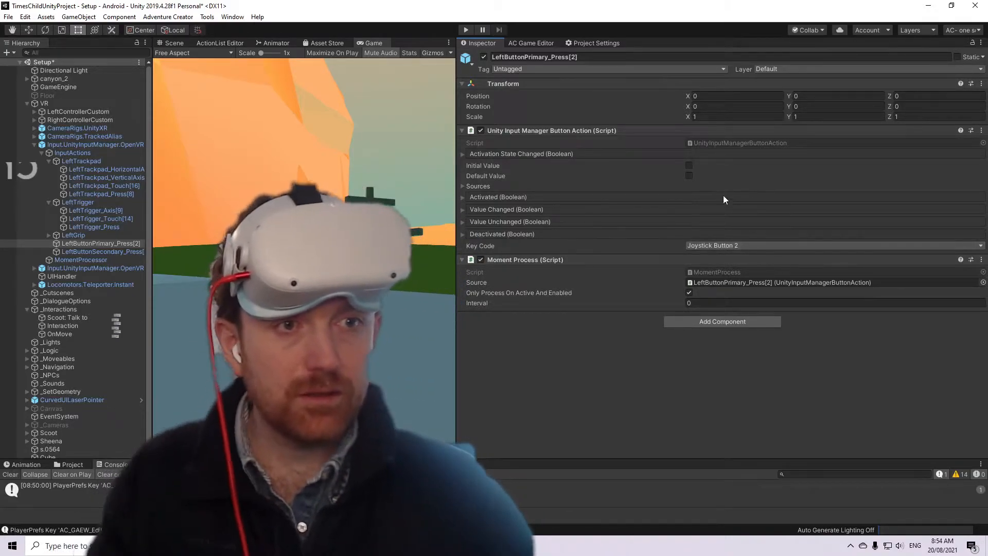
# - Expand the Tilia.Input.UnityInputManager_Axis3 entry in the Input Manager and examine its settings
pyautogui.click(600, 45)
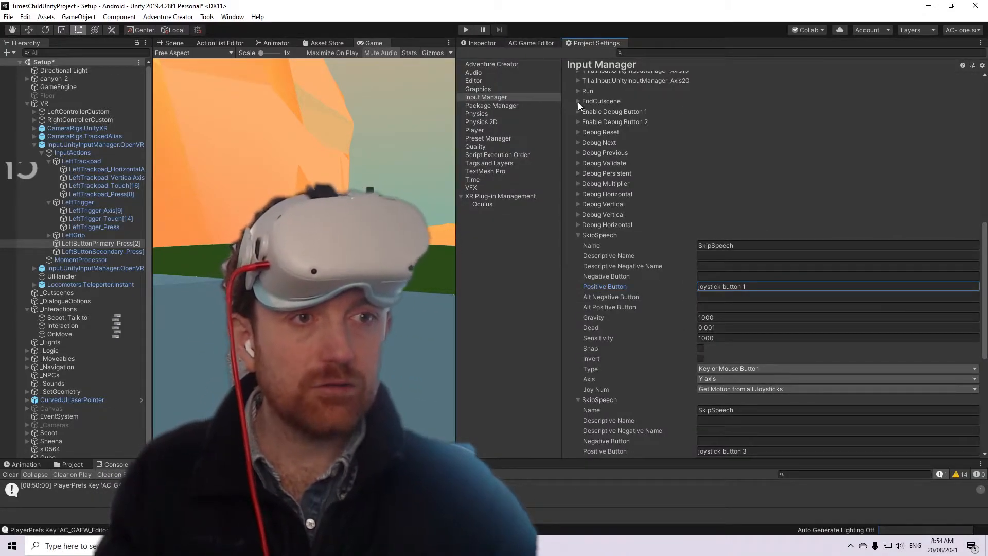
pyautogui.scroll(10, 662, 219)
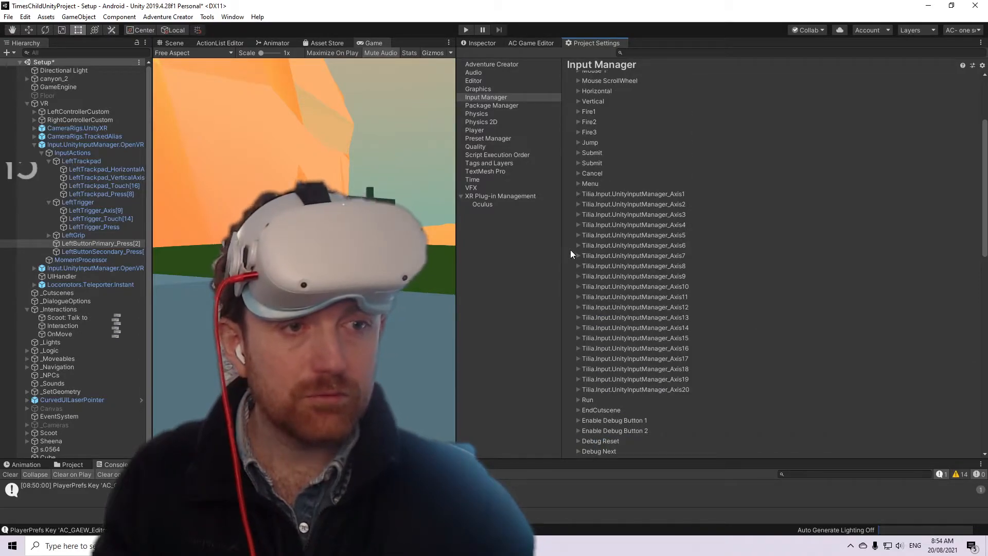
pyautogui.click(577, 215)
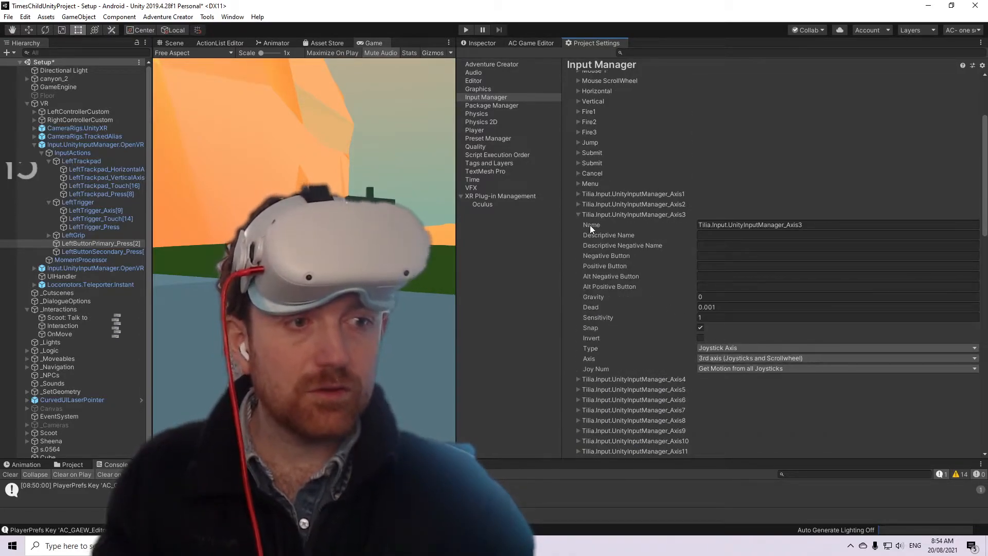
pyautogui.scroll(-2, 590, 224)
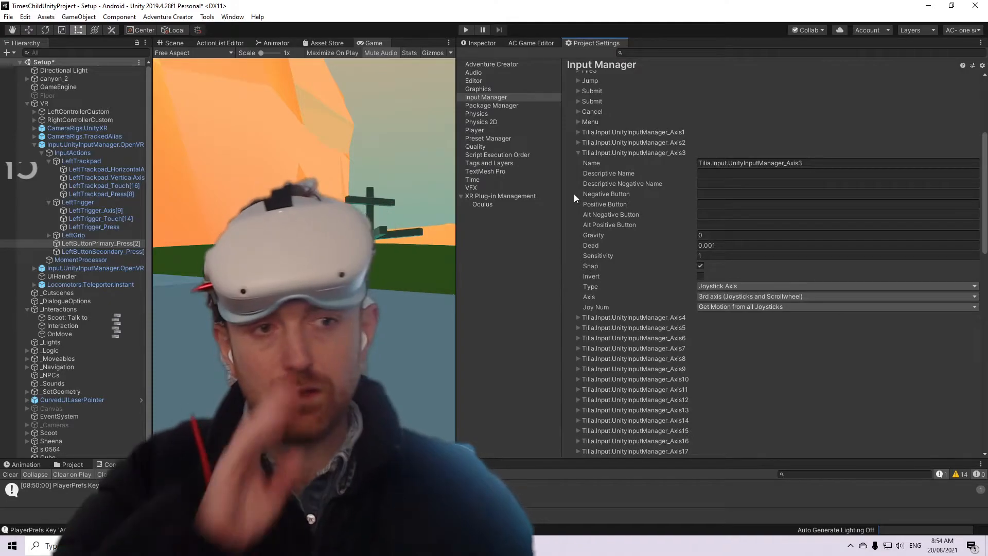
# - Go back to the first SkipSpeech entry in the Input Manager and select the button number in its Positive Button value
pyautogui.click(490, 43)
pyautogui.click(552, 44)
pyautogui.click(592, 44)
pyautogui.scroll(-10, 658, 280)
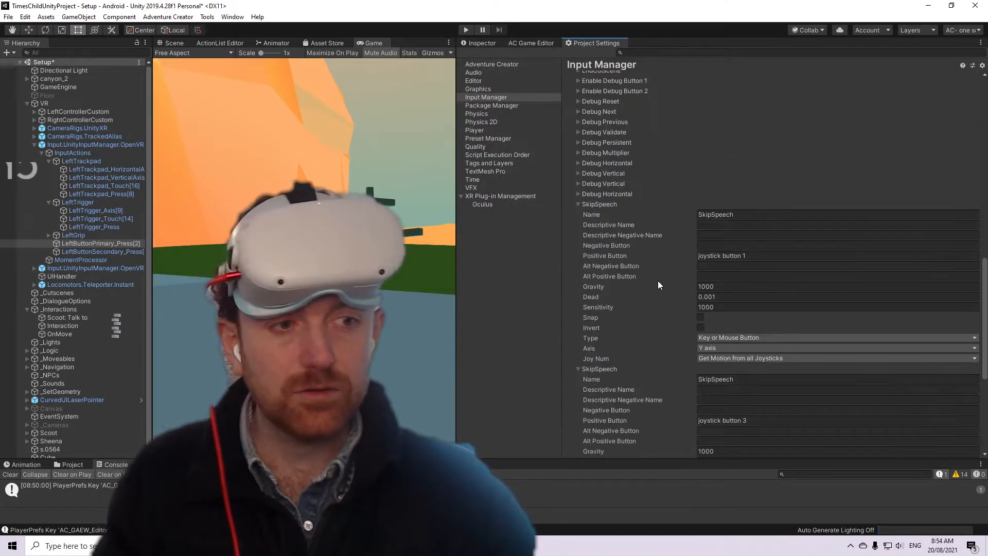
pyautogui.scroll(-1, 658, 285)
pyautogui.doubleClick(770, 228)
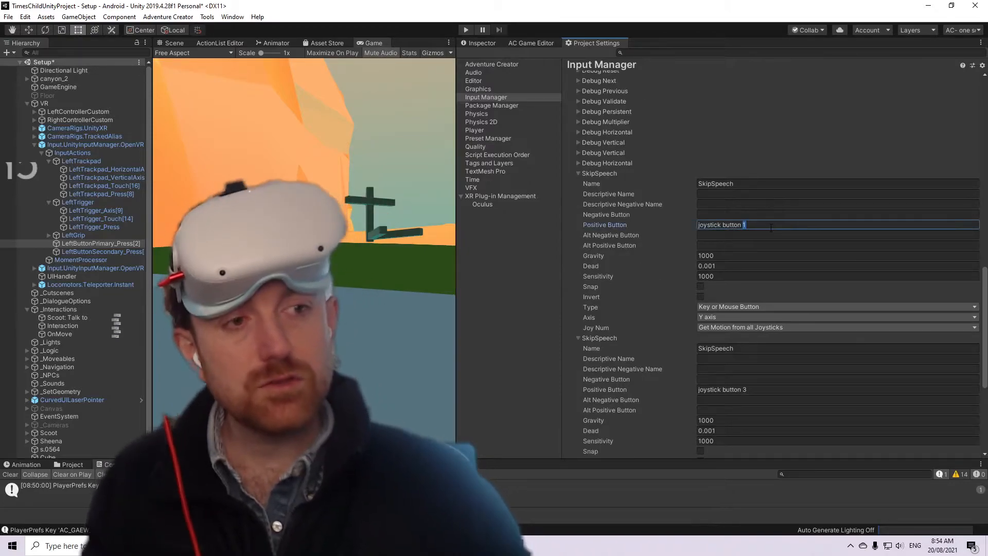
# - Review the Name and Positive Button values of the first SkipSpeech entry in the Input Manager
pyautogui.click(771, 228)
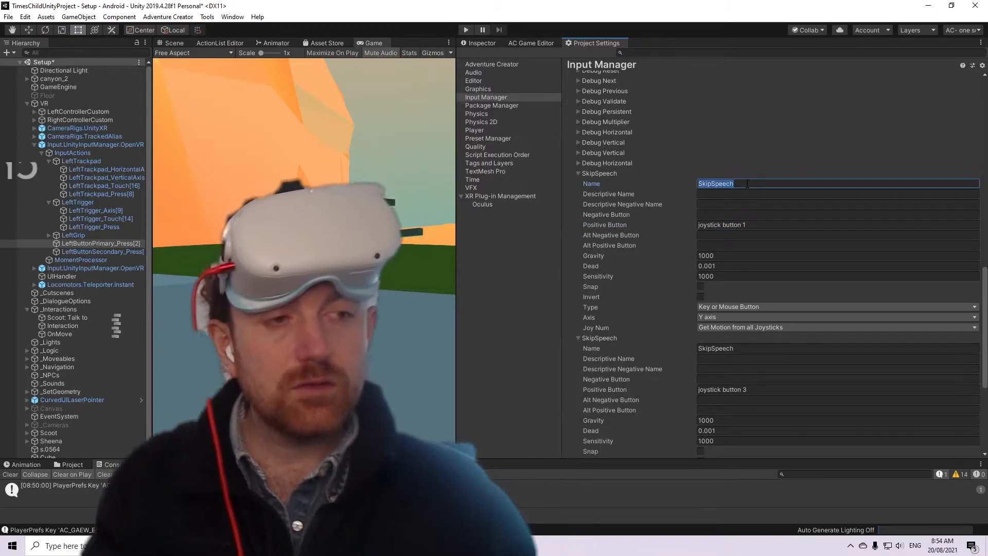
pyautogui.scroll(-7, 777, 300)
pyautogui.scroll(7, 656, 289)
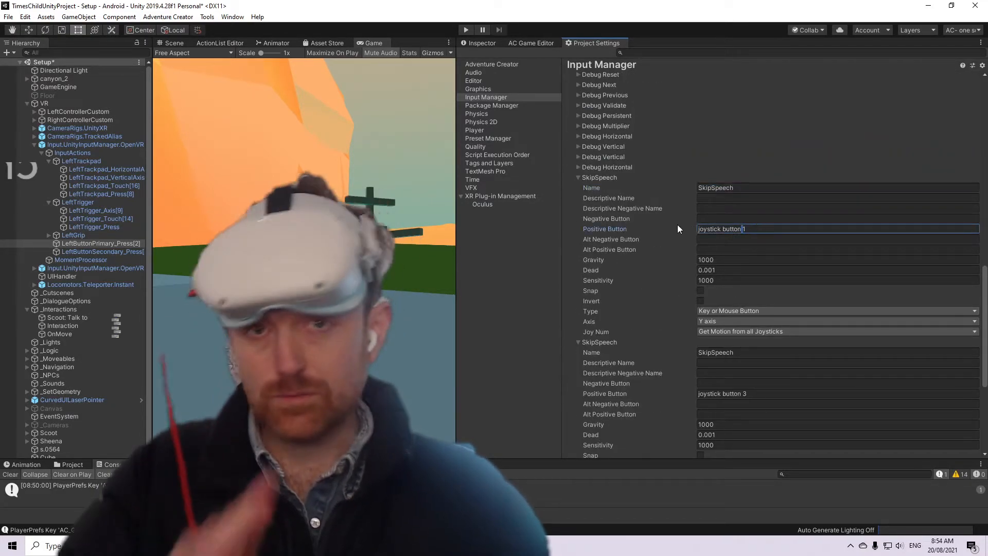
# - Inspect the Scoot: Talk to interaction and check its When running setting
pyautogui.click(493, 44)
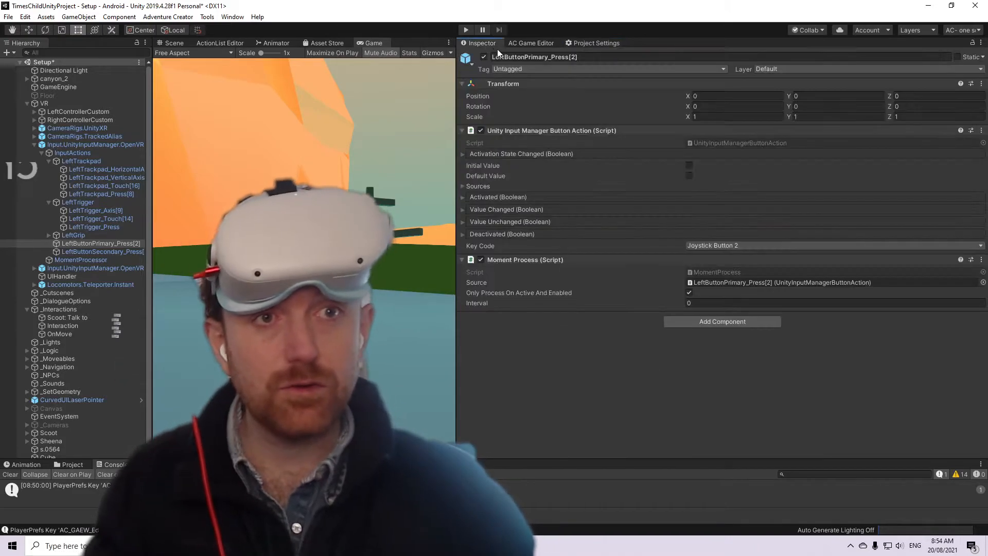
pyautogui.click(96, 319)
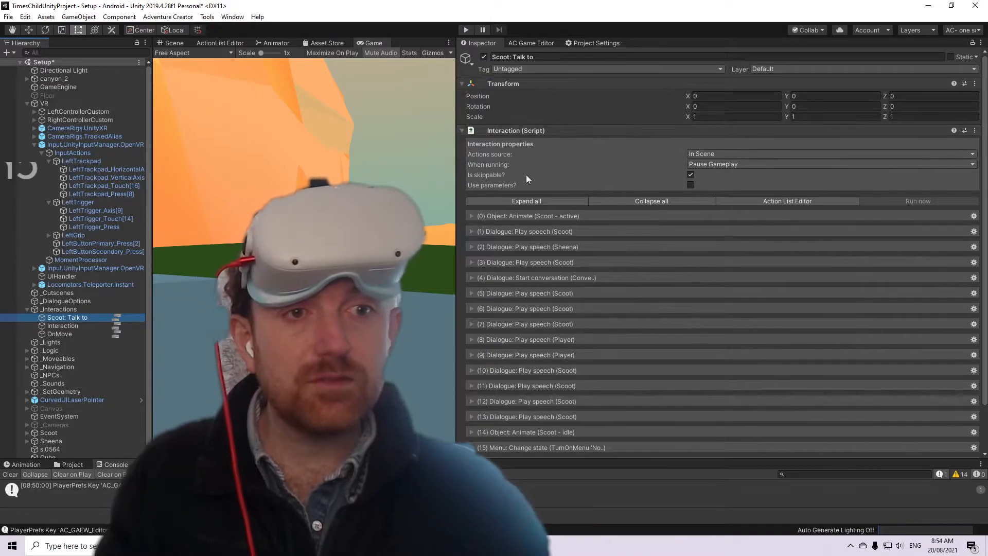
pyautogui.click(715, 168)
pyautogui.click(716, 167)
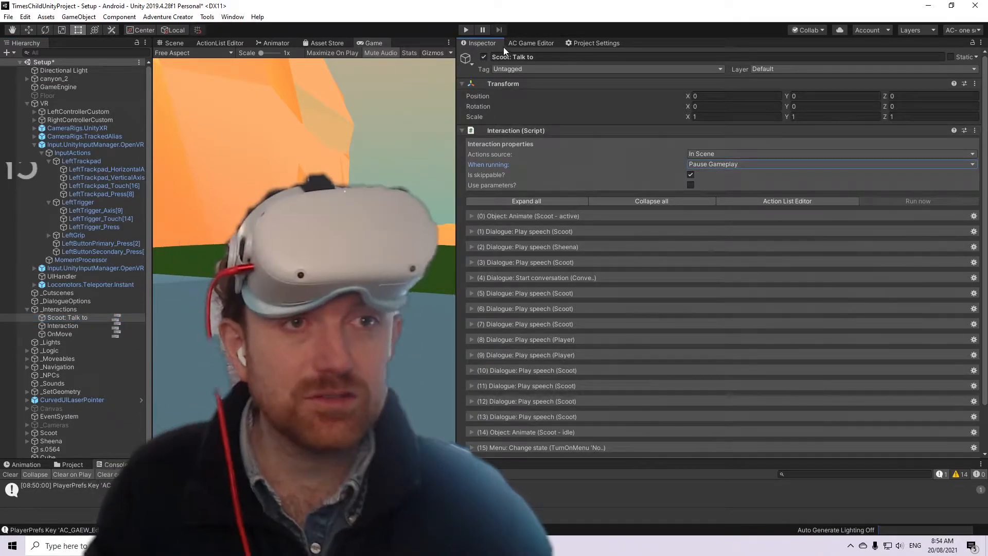
# - Return to the first SkipSpeech entry in the Input Manager and select the button number in its Positive Button value
pyautogui.click(515, 44)
pyautogui.click(593, 43)
pyautogui.click(736, 187)
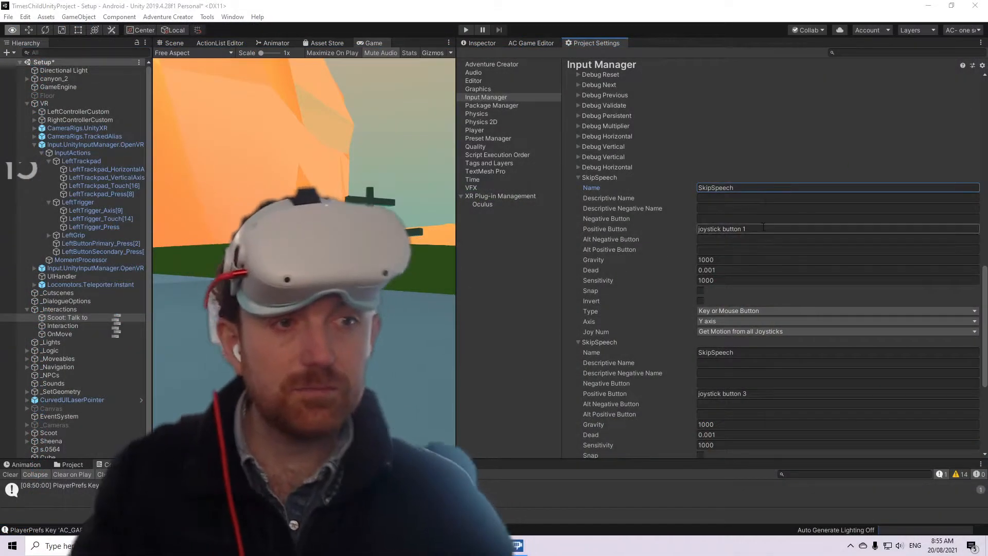
pyautogui.click(762, 227)
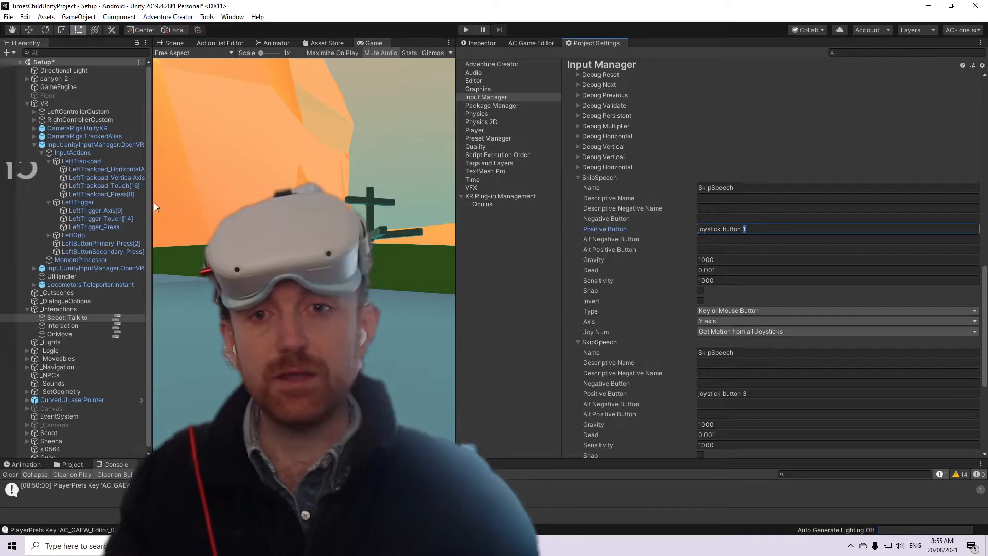
# - Select the LeftTrigger_Axis[9] object of the left controller and inspect its component settings
pyautogui.click(103, 186)
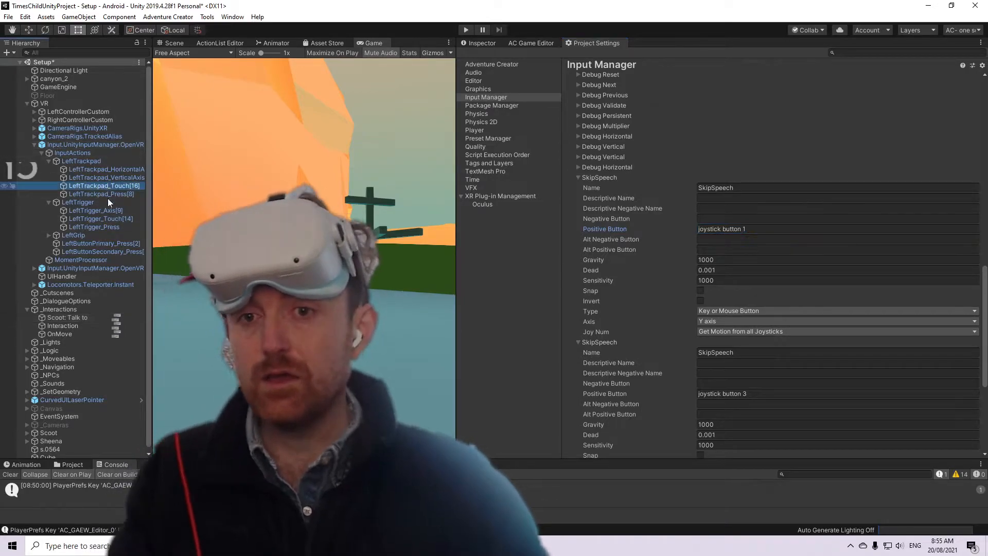
pyautogui.click(107, 211)
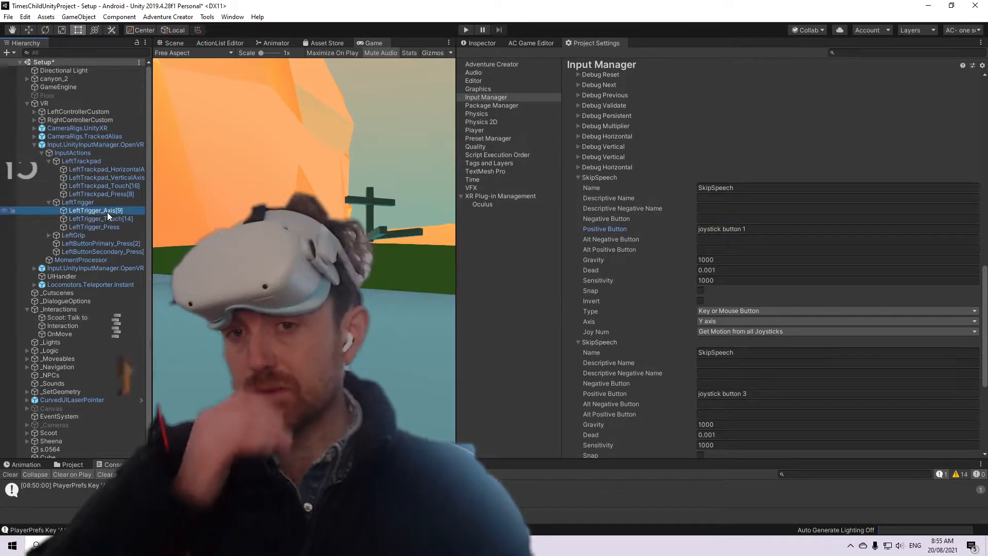
pyautogui.click(485, 45)
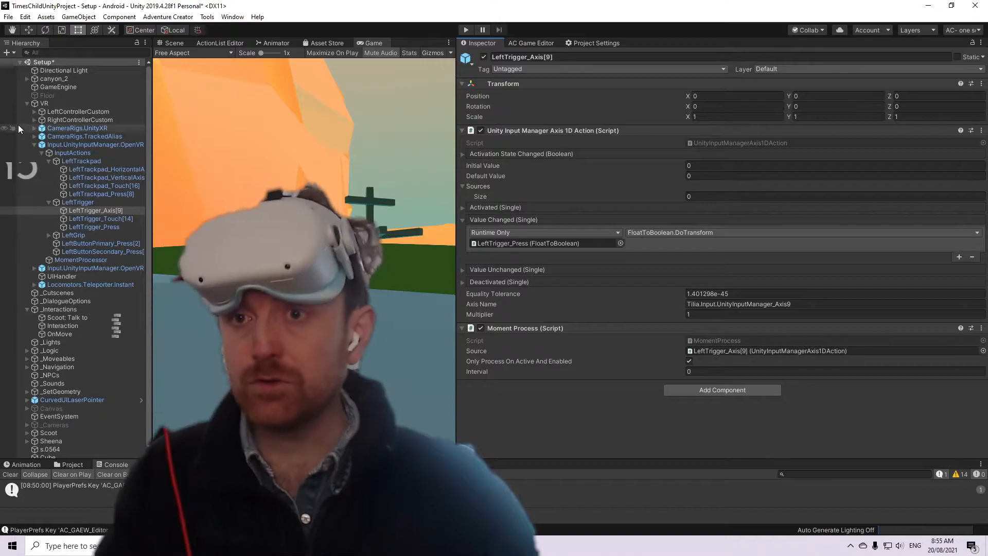
# - Switch to the browser, open the XR input documentation linked in the Adventure Creator notes, and review the XR input mappings table
pyautogui.hotkey('alt', 'Tab')
pyautogui.scroll(-3, 598, 340)
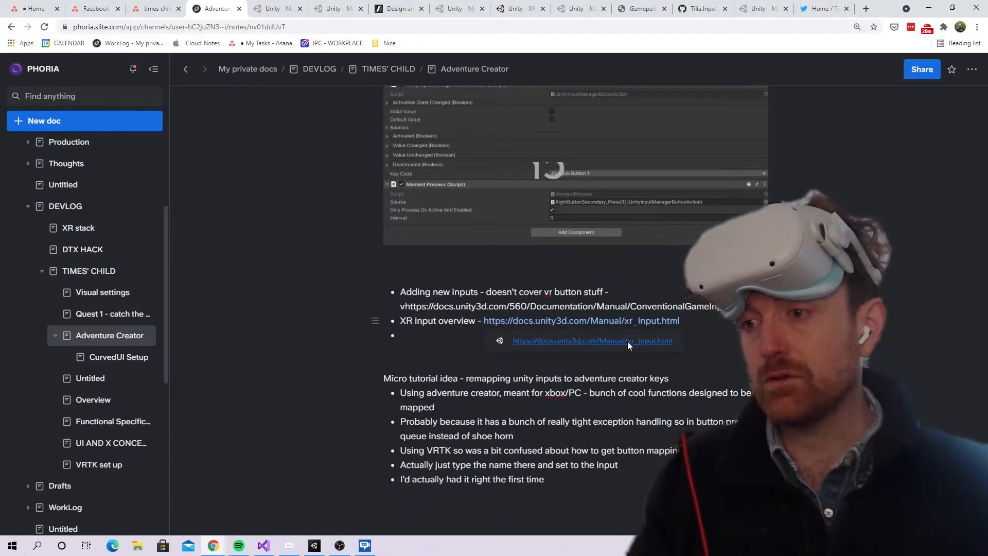
pyautogui.click(629, 344)
pyautogui.scroll(-5, 468, 343)
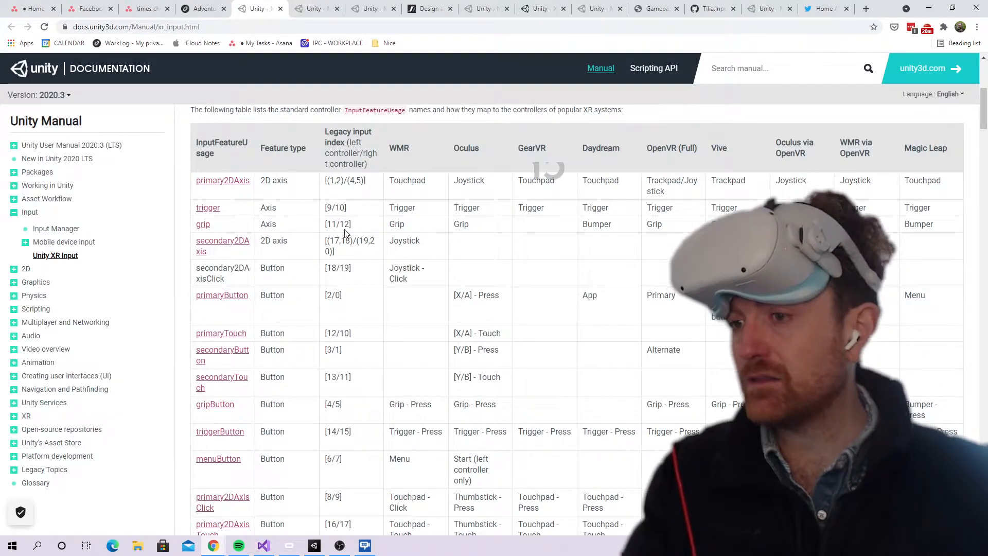
pyautogui.scroll(-2, 349, 228)
pyautogui.scroll(3, 664, 246)
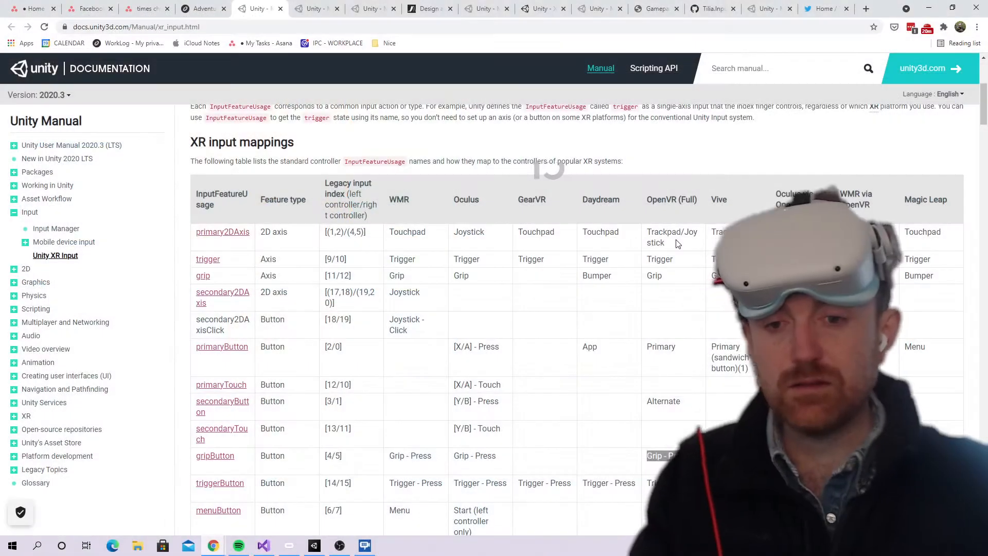
pyautogui.scroll(-1, 678, 243)
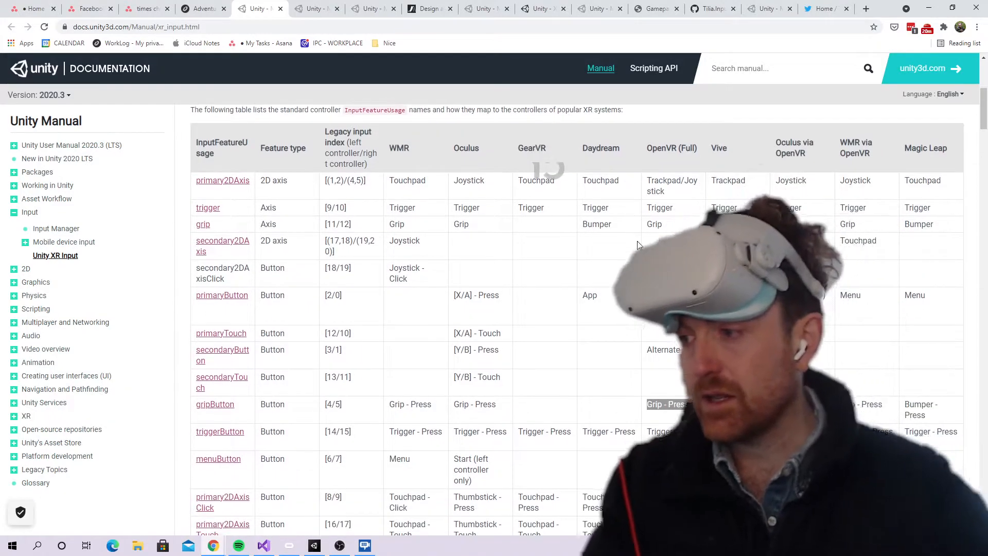
# - Highlight the legacy input index of the primaryButton row in the XR input mappings table
pyautogui.click(351, 305)
pyautogui.doubleClick(339, 268)
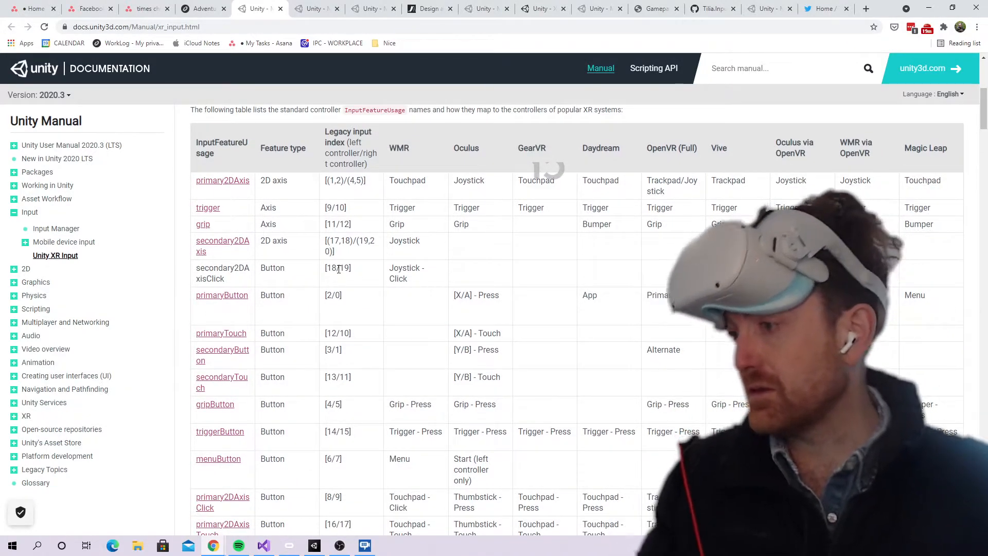
pyautogui.click(328, 295)
pyautogui.moveTo(328, 296); pyautogui.dragTo(341, 296)
pyautogui.rightClick(332, 348)
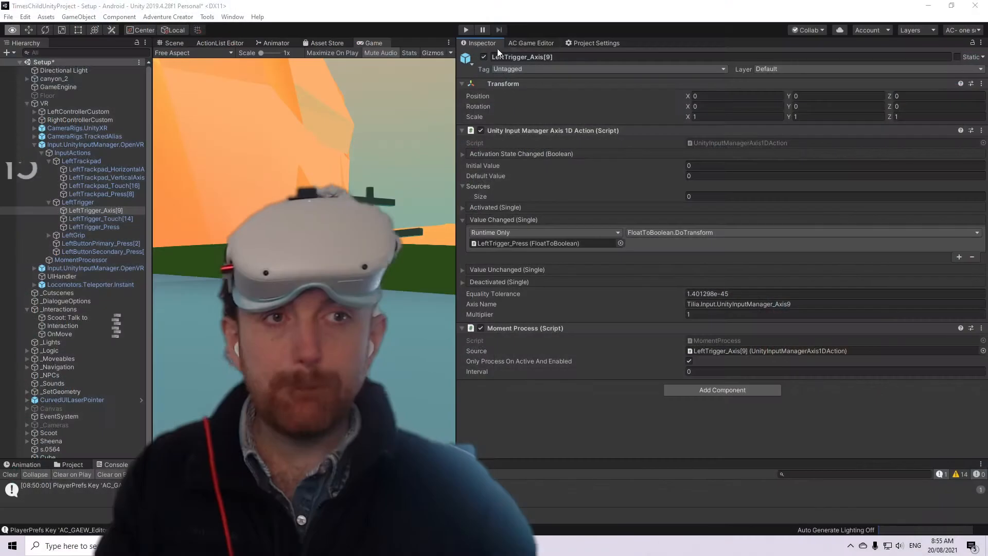
# - Skim the documentation on accessing input devices and highlight the word joystick in the first SkipSpeech Positive Button value in Unity
pyautogui.click(531, 42)
pyautogui.click(595, 44)
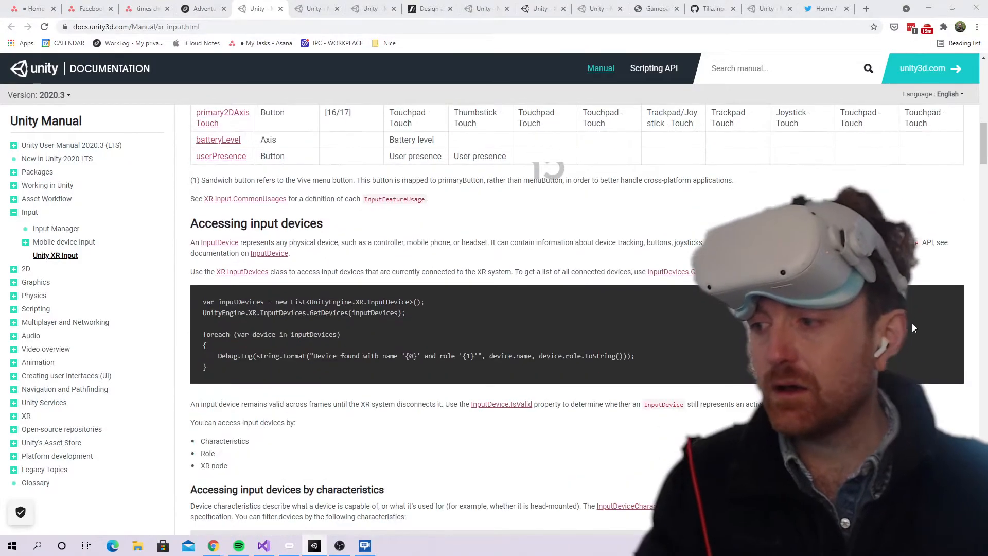
pyautogui.scroll(-15, 912, 328)
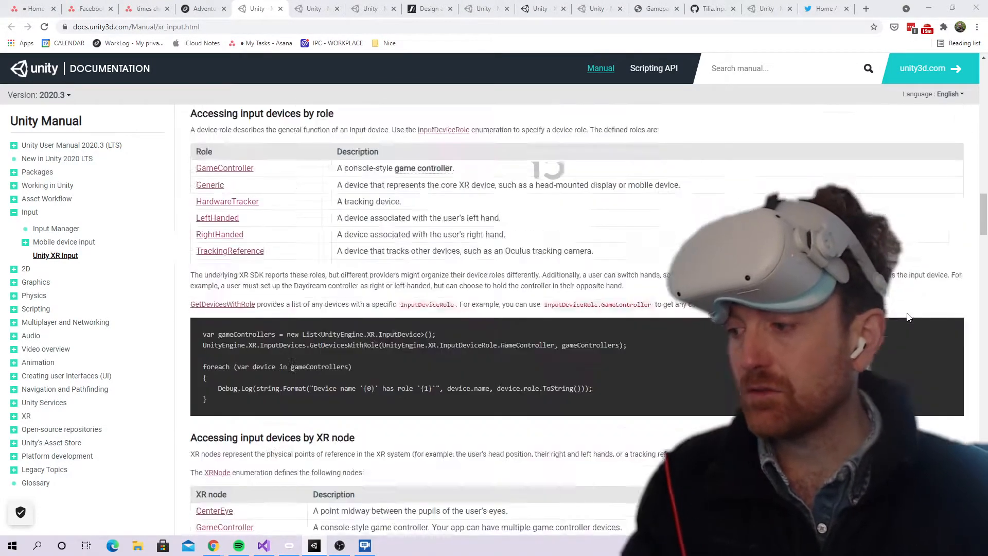
pyautogui.scroll(-3, 910, 319)
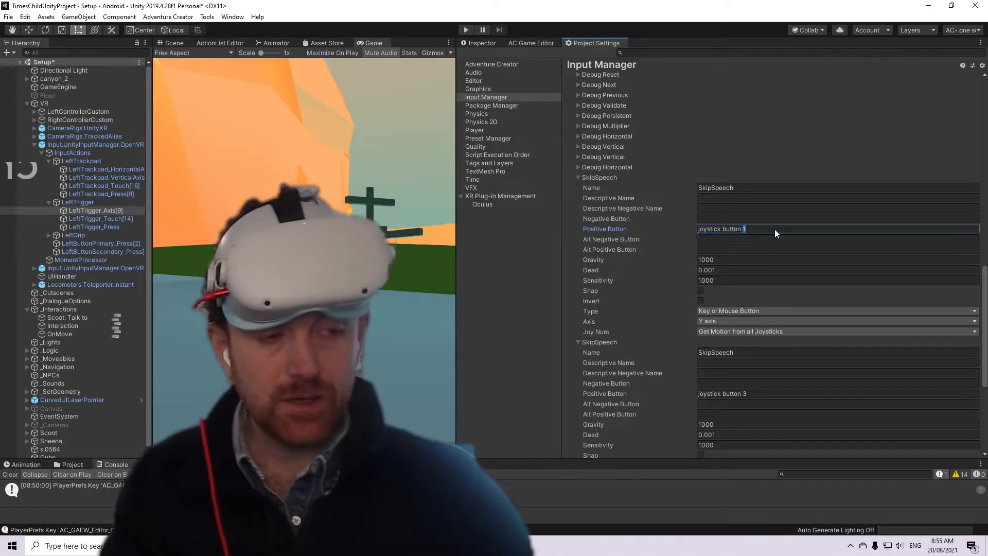
pyautogui.click(712, 230)
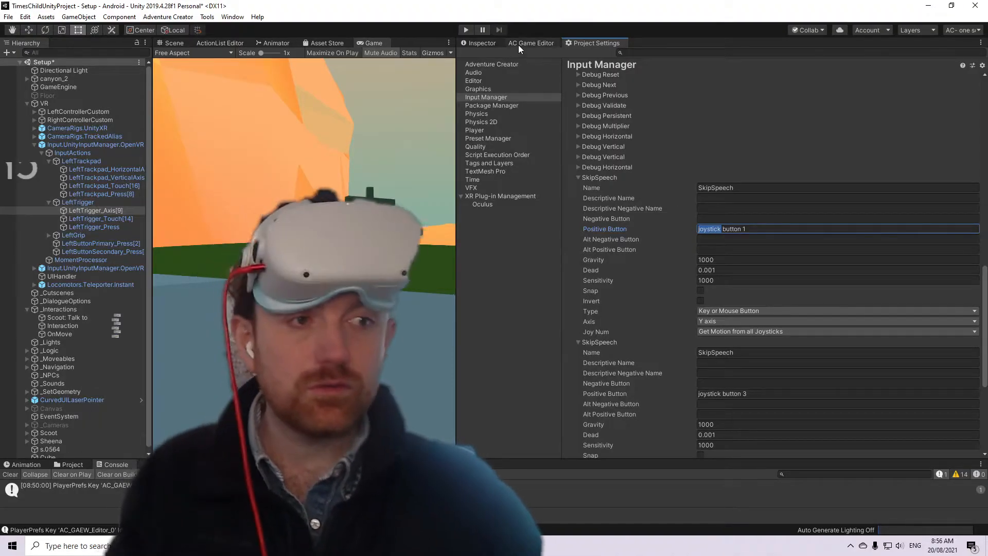
# - Compare the LeftTrigger_Axis[9] settings with the Available inputs list in the Adventure Creator Settings manager
pyautogui.click(484, 43)
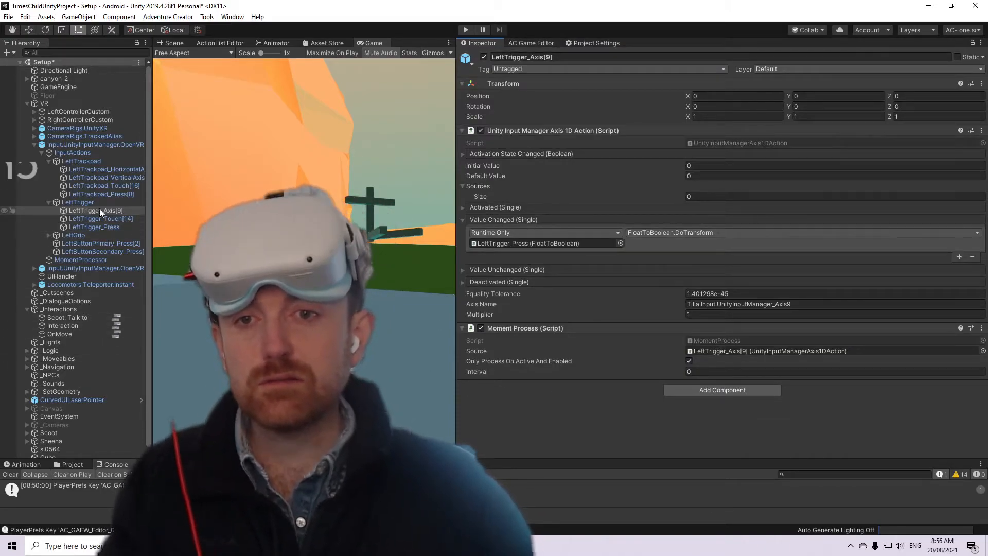
pyautogui.moveTo(454, 214); pyautogui.dragTo(483, 216)
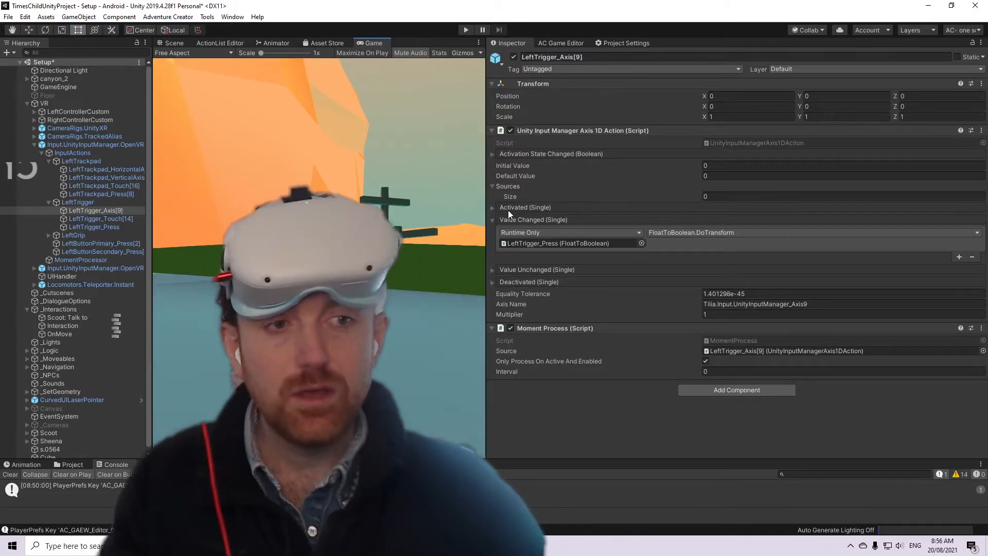
pyautogui.click(563, 42)
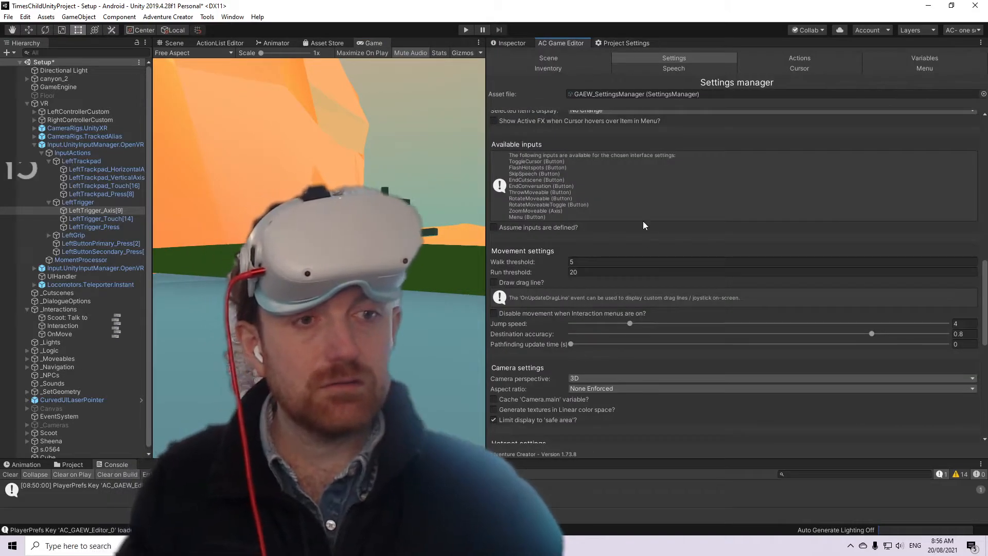
pyautogui.scroll(4, 610, 240)
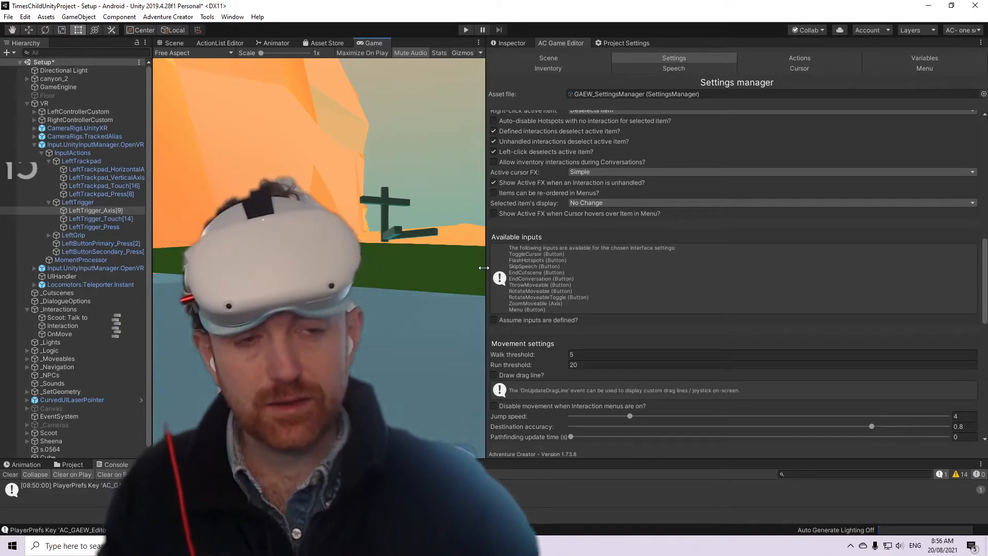
# - Widen the Game view, run the scene in play mode to test it, and stop playback
pyautogui.moveTo(485, 267); pyautogui.dragTo(693, 267)
pyautogui.click(466, 30)
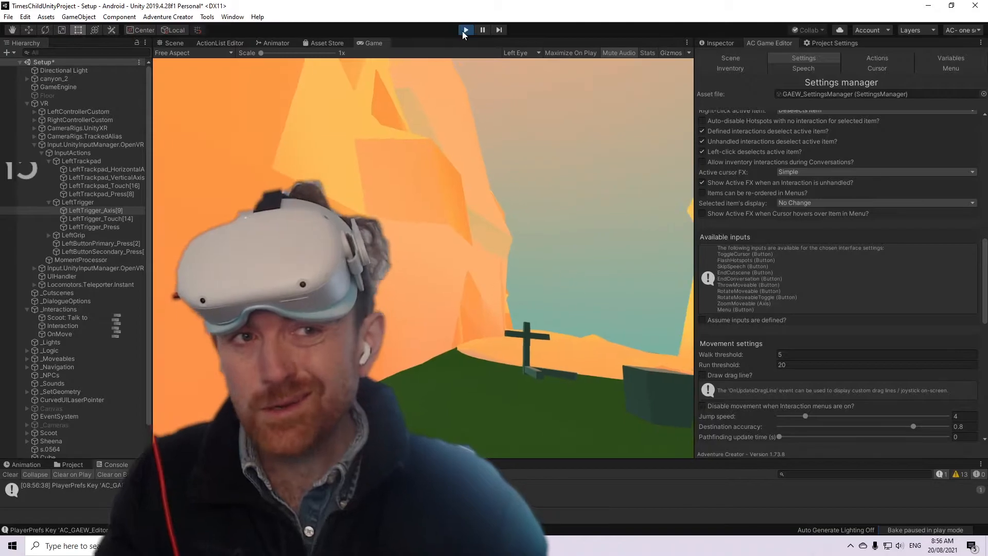
pyautogui.click(463, 31)
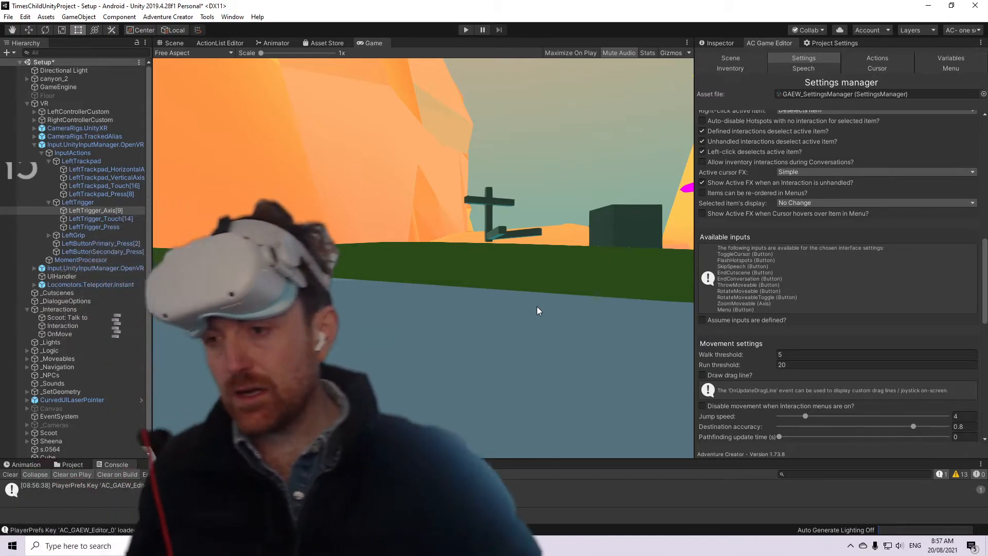
# - Switch to the browser and find the Moving / action list conditions section in the Adventure Creator notes
pyautogui.hotkey('alt', 'Tab')
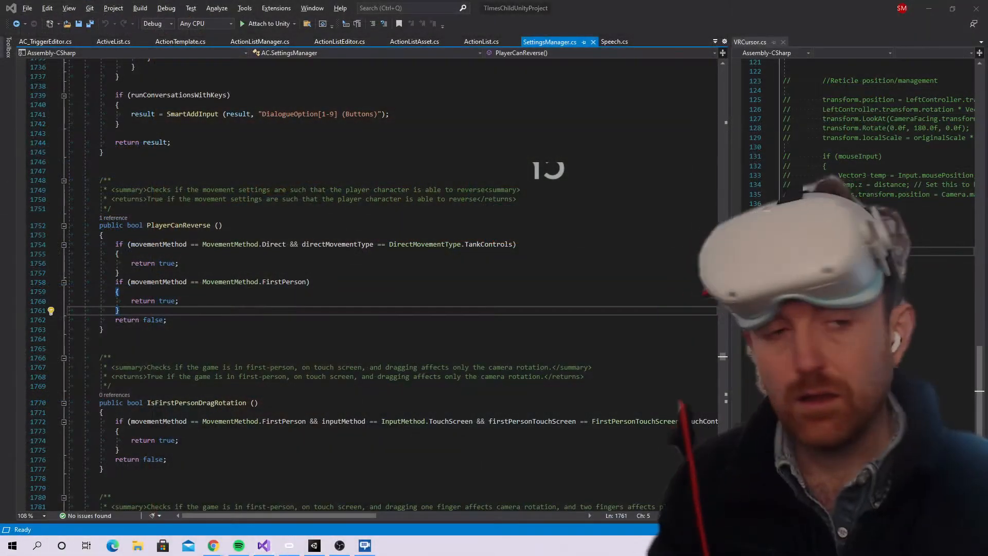
pyautogui.hotkey('alt', 'Tab')
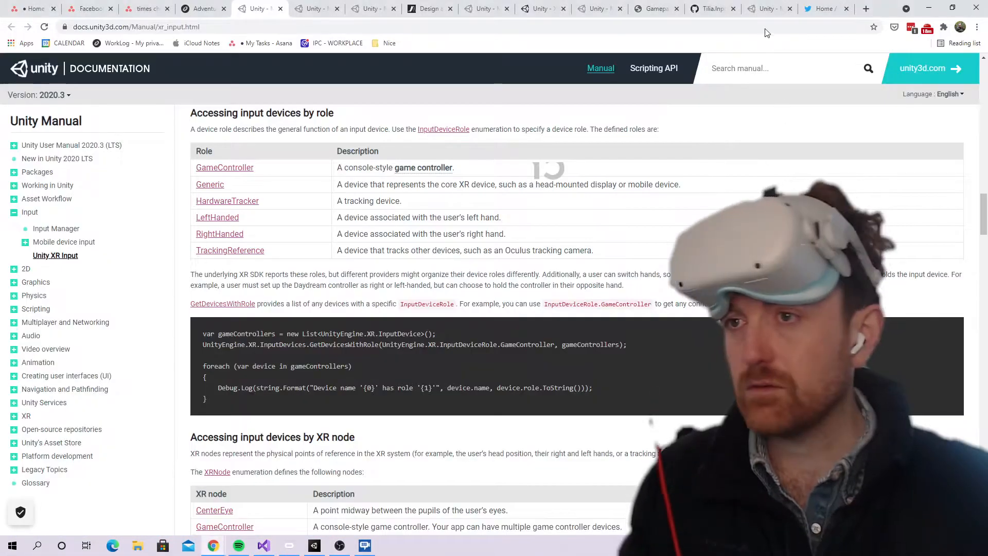
pyautogui.click(716, 6)
pyautogui.click(198, 8)
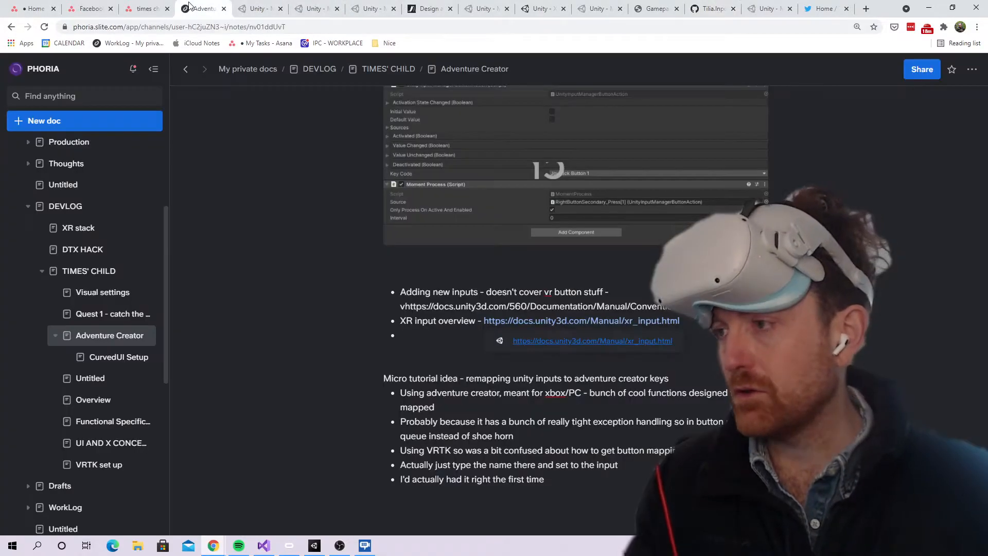
pyautogui.scroll(12, 430, 359)
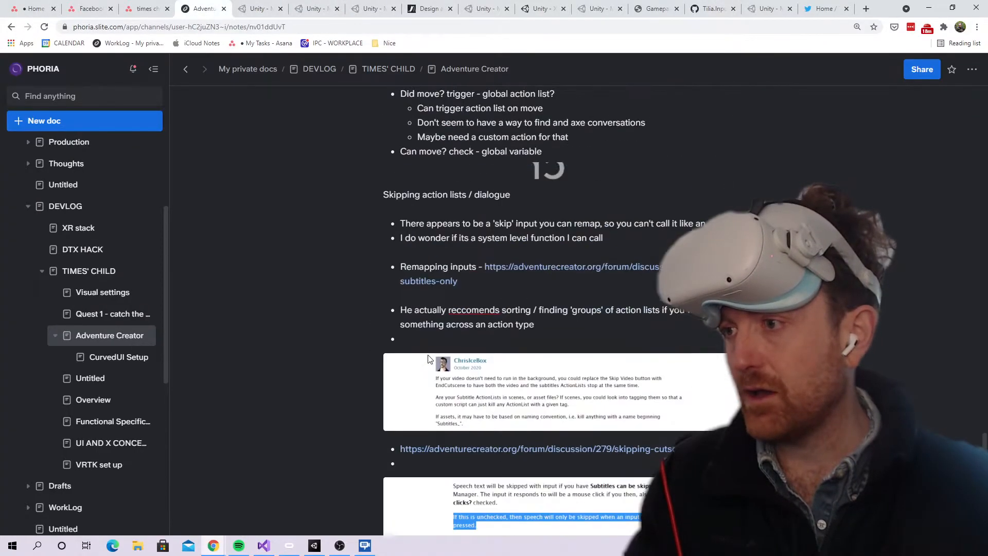
pyautogui.scroll(4, 584, 118)
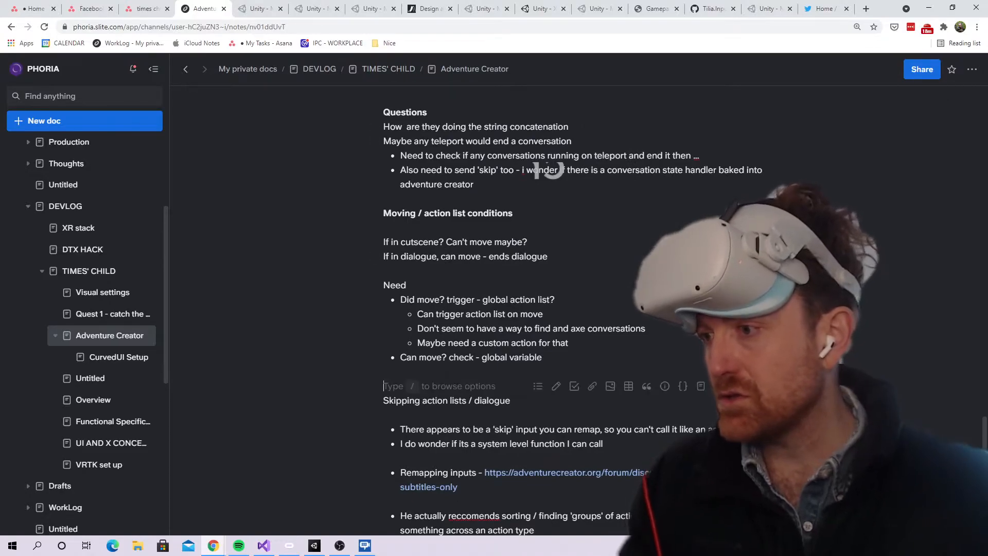
# - Highlight the notes on triggering an action list on move and needing a custom action, and return to the Inspector in Unity
pyautogui.moveTo(446, 300); pyautogui.dragTo(545, 314)
pyautogui.click(608, 328)
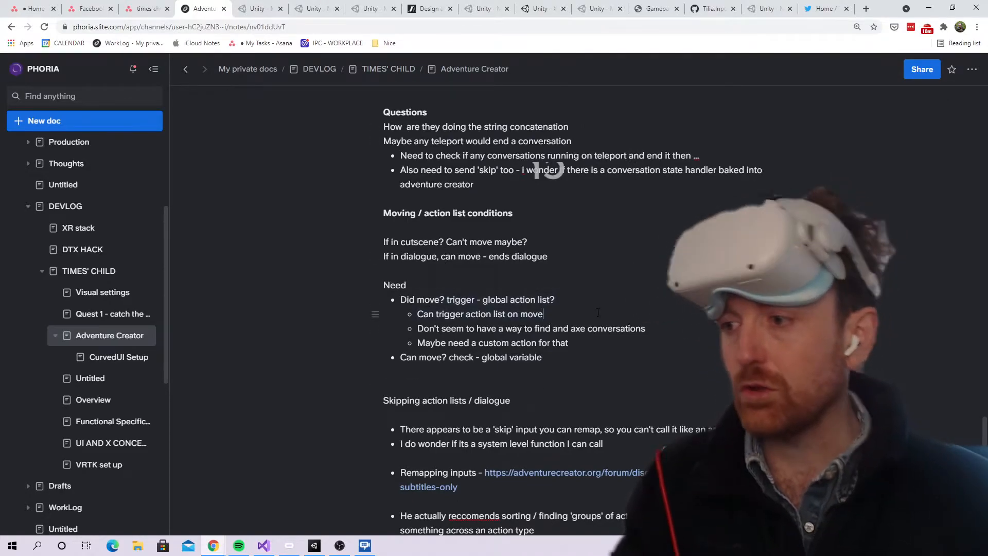
pyautogui.tripleClick(493, 314)
pyautogui.doubleClick(529, 343)
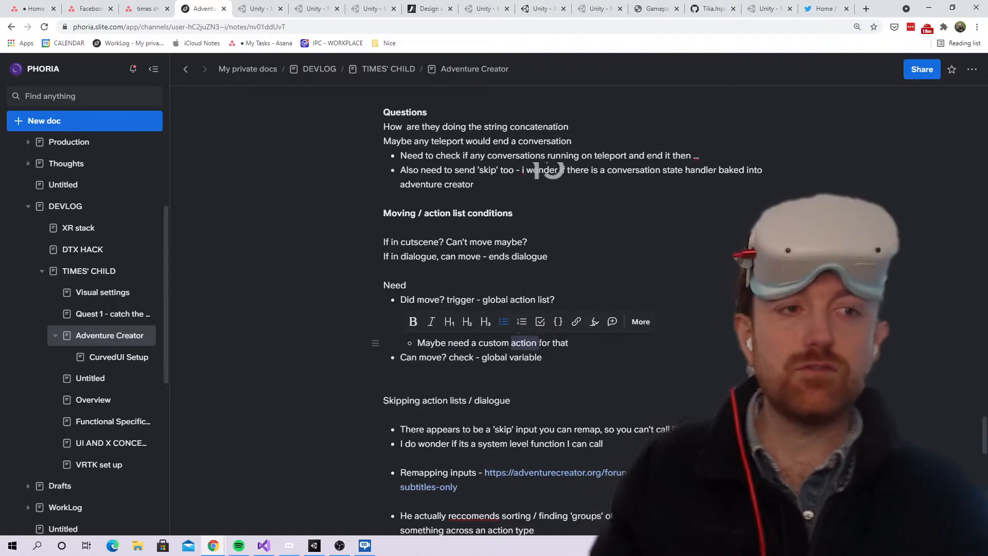
pyautogui.click(614, 294)
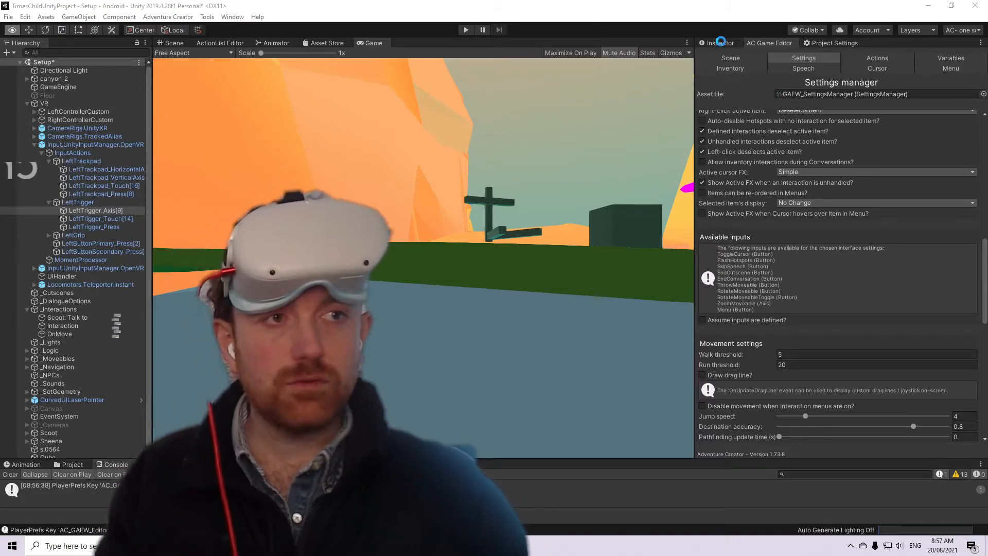
pyautogui.click(717, 42)
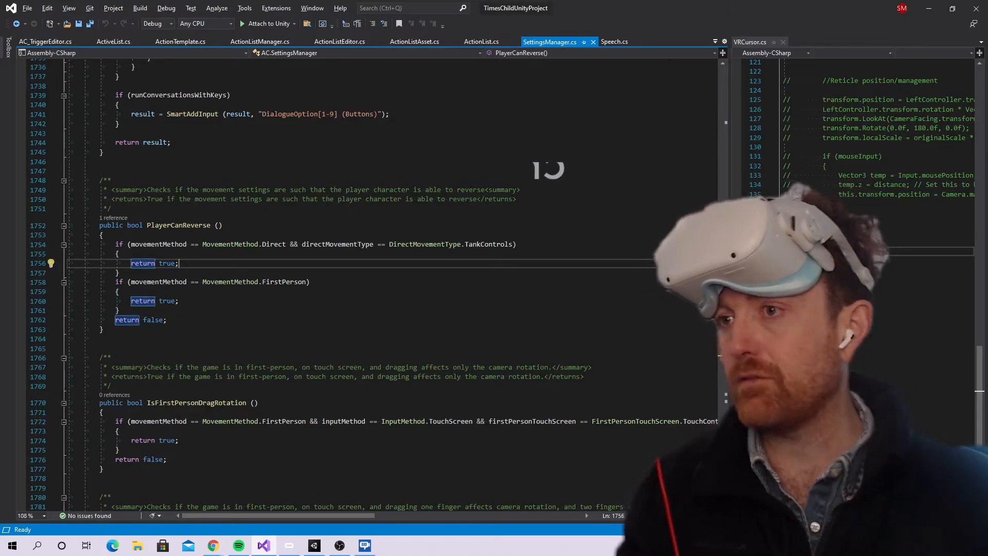
# - Search the entire Visual Studio solution for endcutscene and step through the matches to the EndCutscene method in ActionListManager.cs
pyautogui.hotkey('ctrl', 'd')
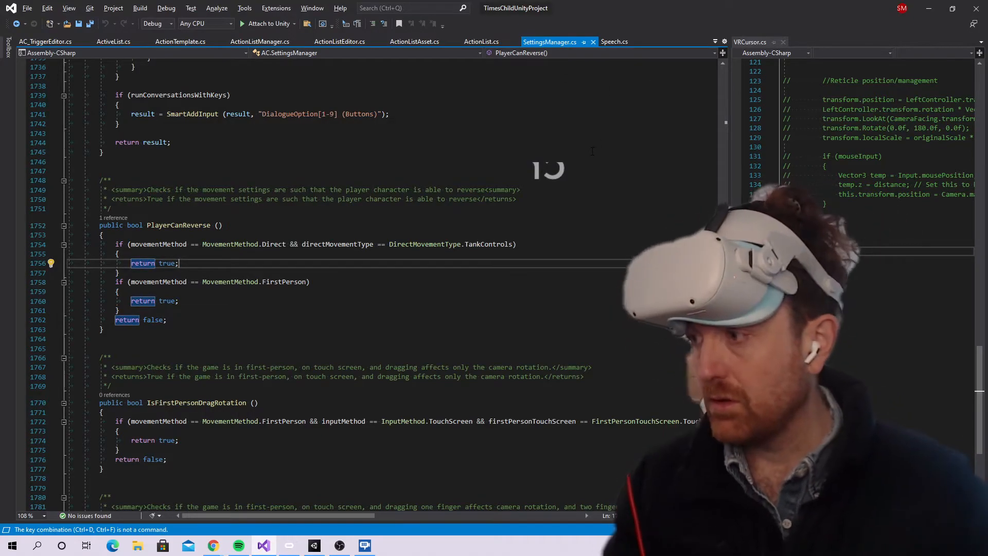
pyautogui.hotkey('ctrl', 'f')
pyautogui.write('endcutscene')
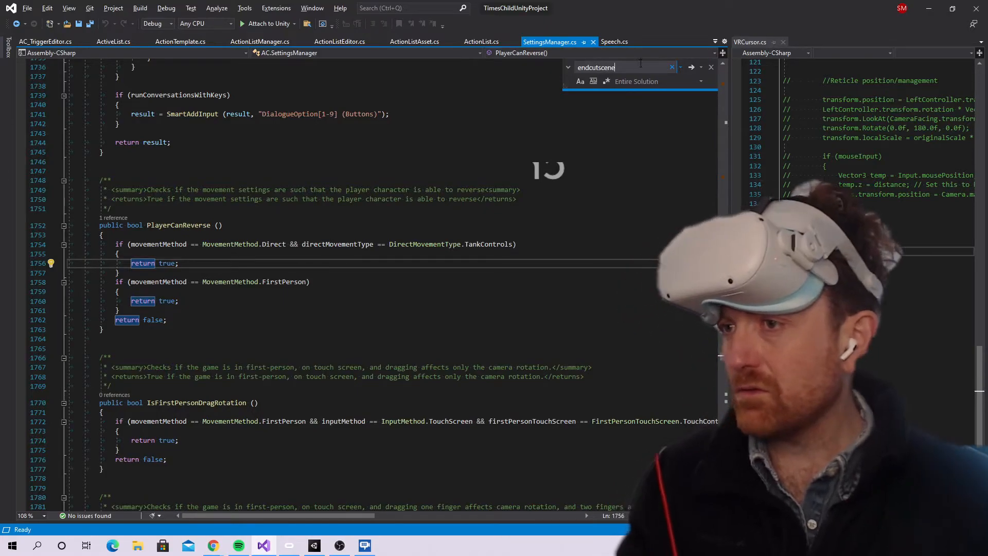
pyautogui.click(693, 67)
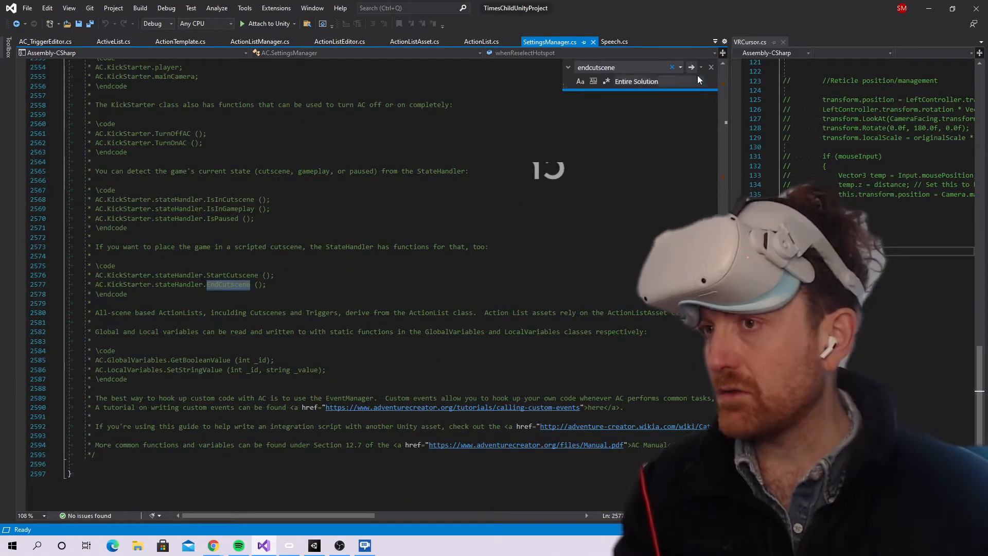
pyautogui.click(693, 67)
pyautogui.click(693, 67)
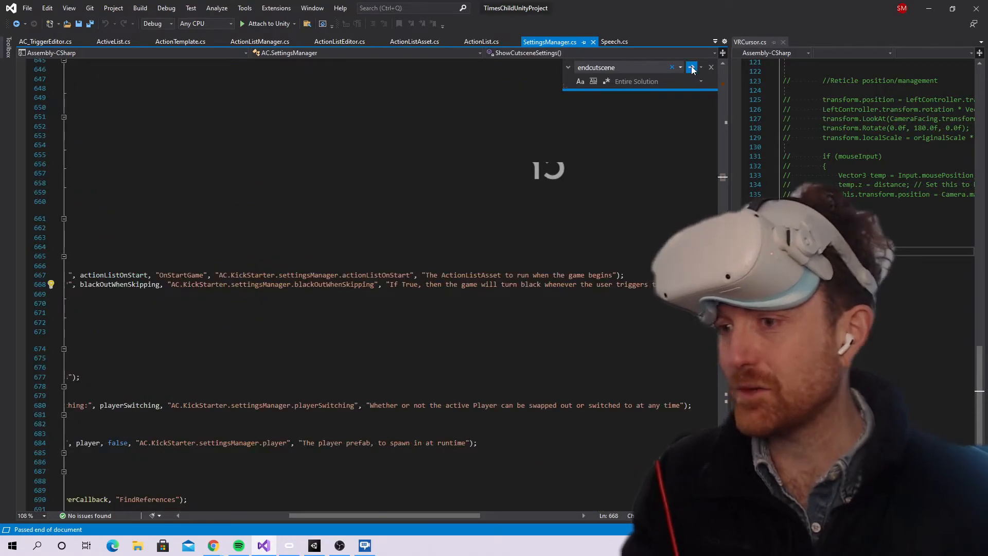
pyautogui.click(692, 67)
pyautogui.click(692, 69)
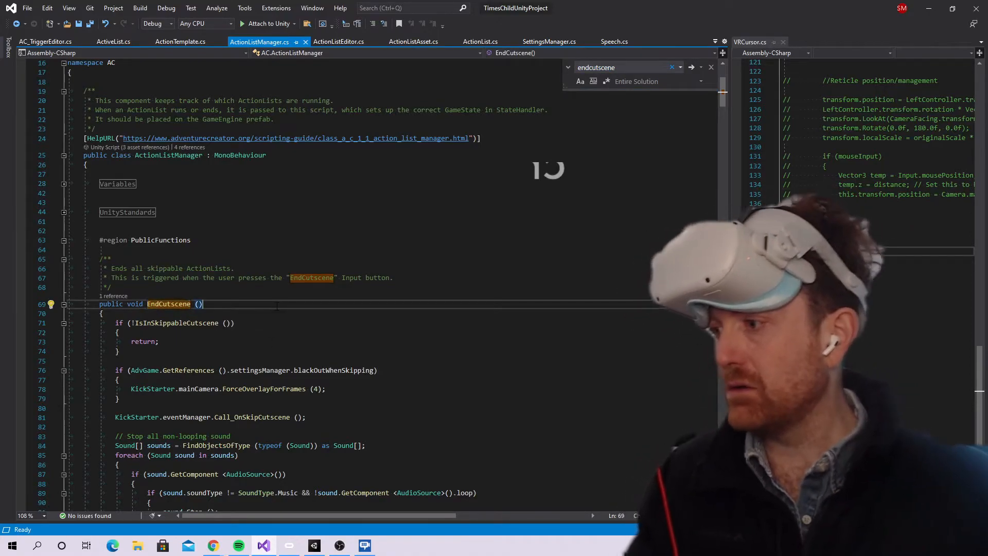
# - Examine the EndCutscene method and highlight the class comment about placing the component on the GameEngine prefab
pyautogui.click(207, 341)
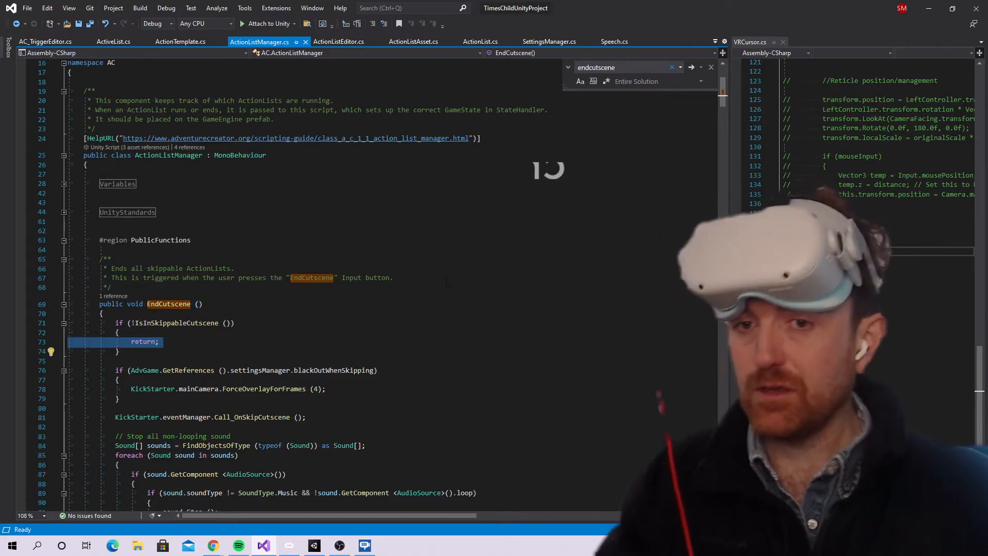
pyautogui.scroll(1, 354, 65)
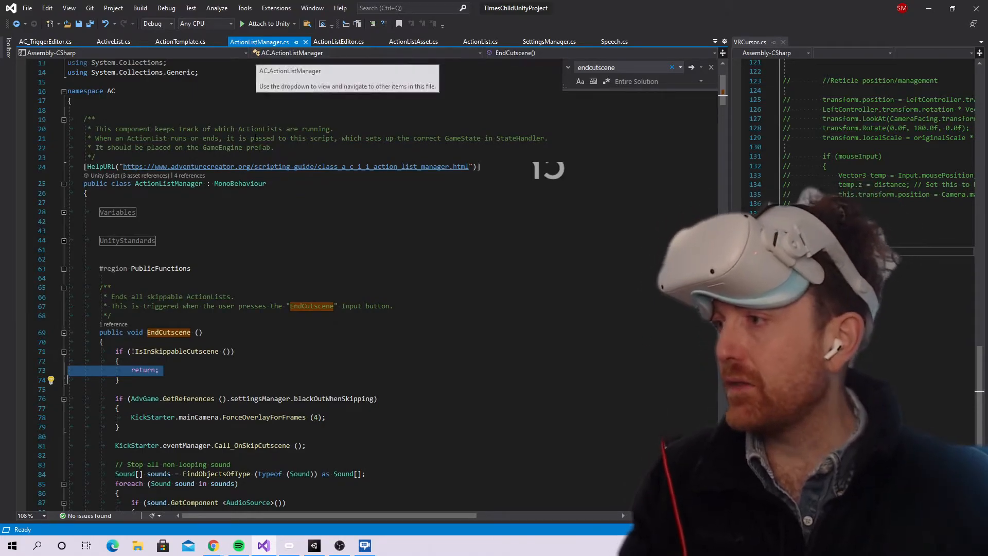
pyautogui.click(263, 148)
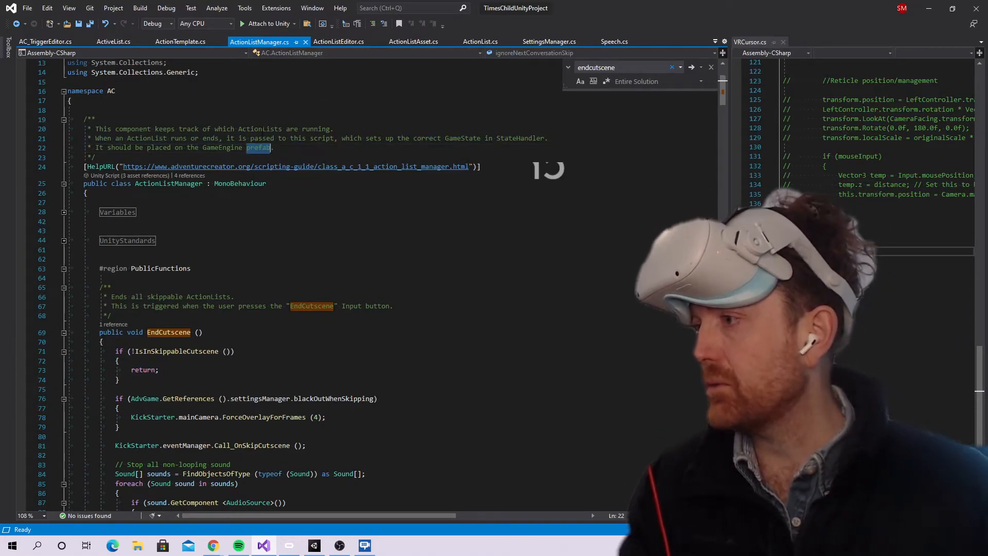
pyautogui.tripleClick(267, 149)
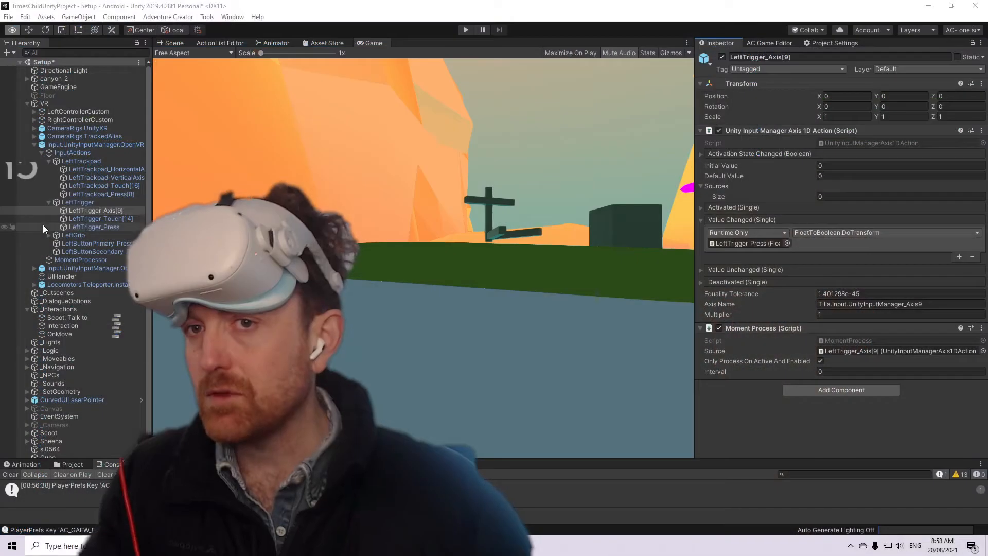
# - Switch to Unity, select the GameEngine object, widen the Inspector, and review its attached script components
pyautogui.click(58, 88)
pyautogui.click(34, 145)
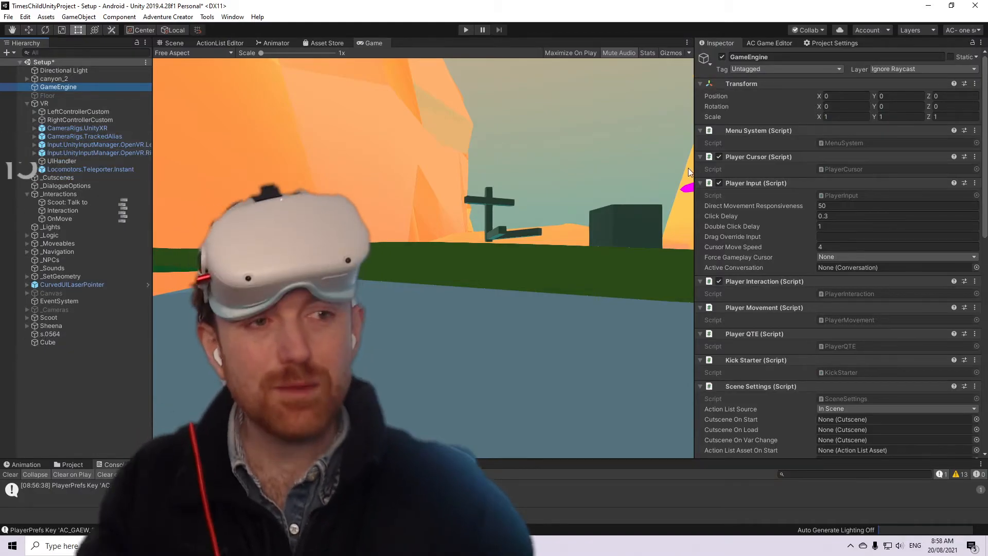
pyautogui.moveTo(694, 171); pyautogui.dragTo(619, 177)
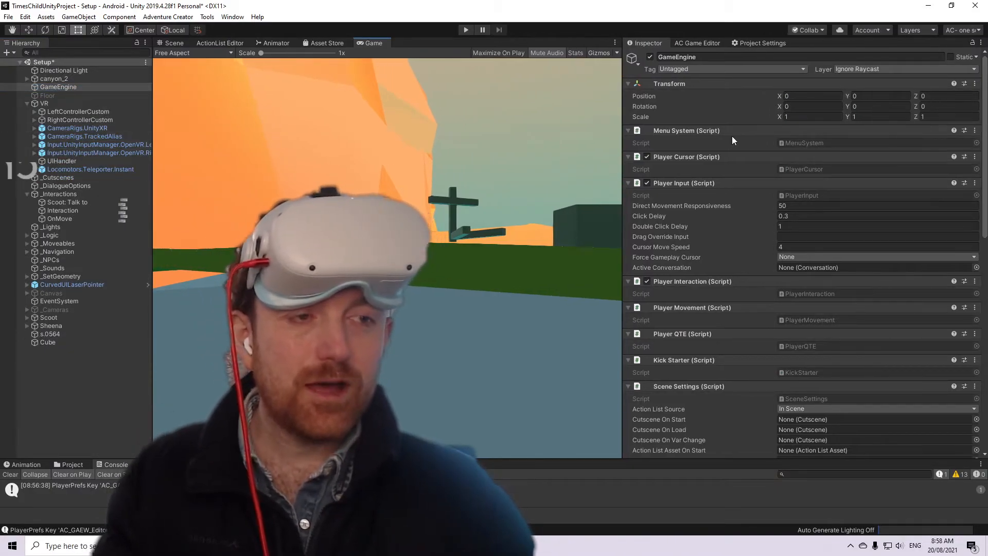
pyautogui.scroll(-10, 732, 136)
pyautogui.scroll(9, 730, 133)
pyautogui.scroll(1, 730, 135)
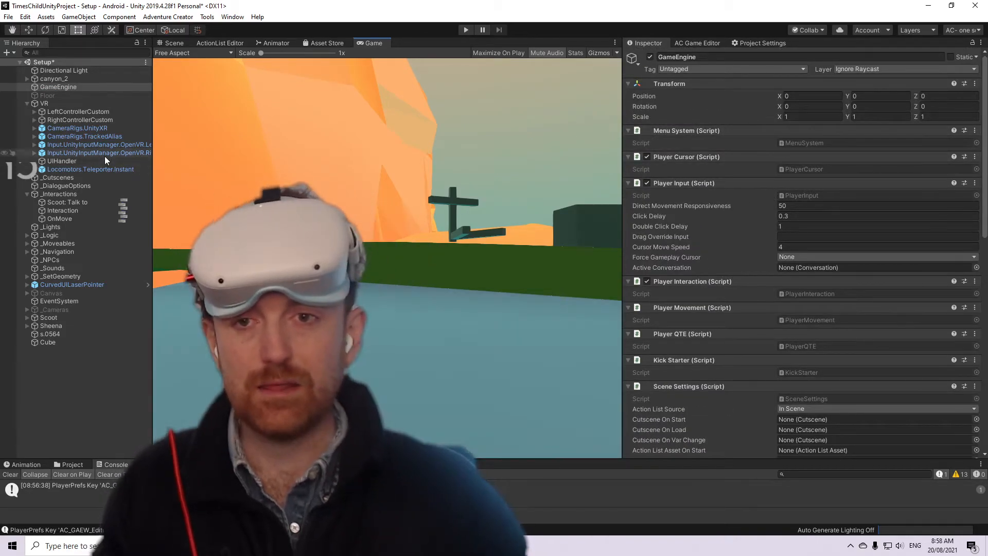
pyautogui.scroll(-20, 841, 401)
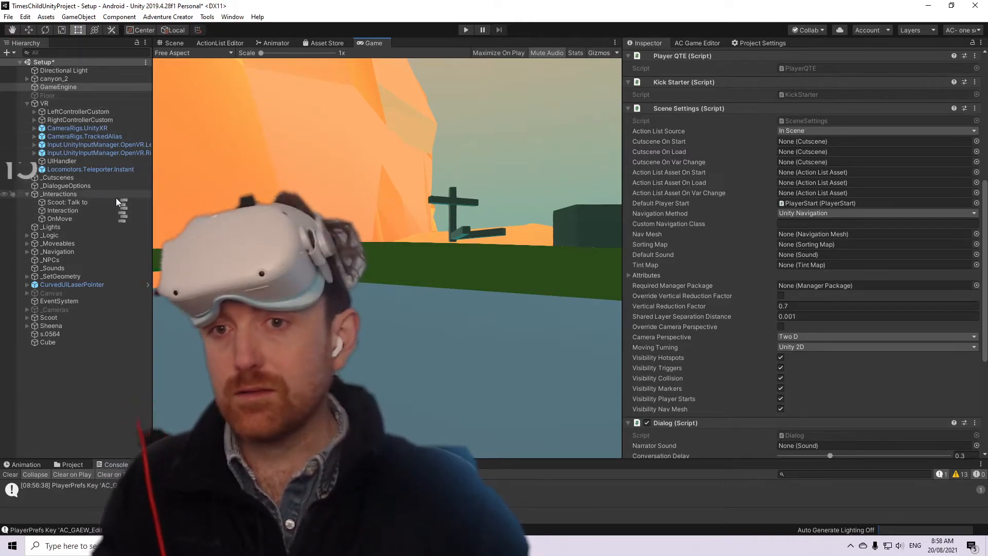
# - Expand both OpenVR input managers and the Locomotors.Teleporter.Instant object, and examine the teleporter's Teleporter Facade events
pyautogui.click(35, 153)
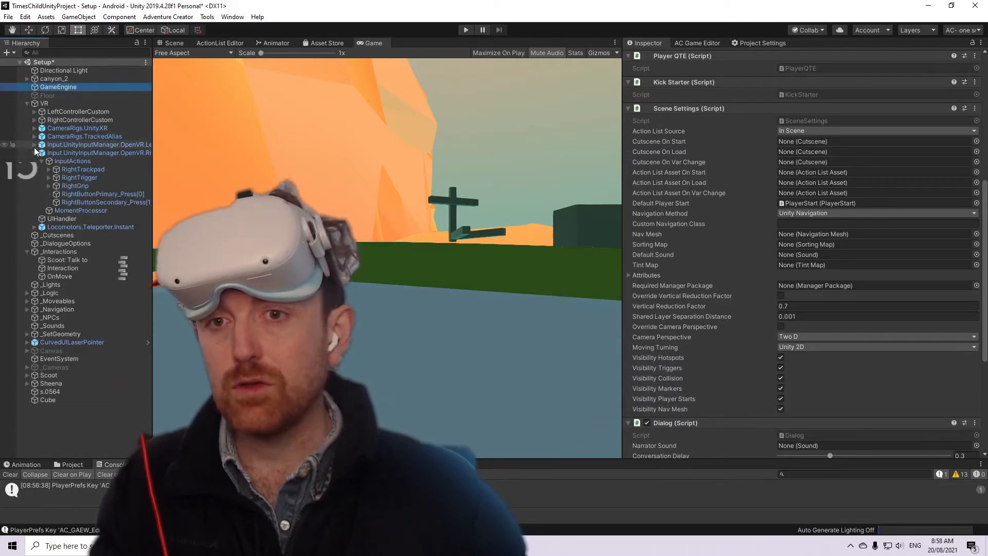
pyautogui.click(35, 145)
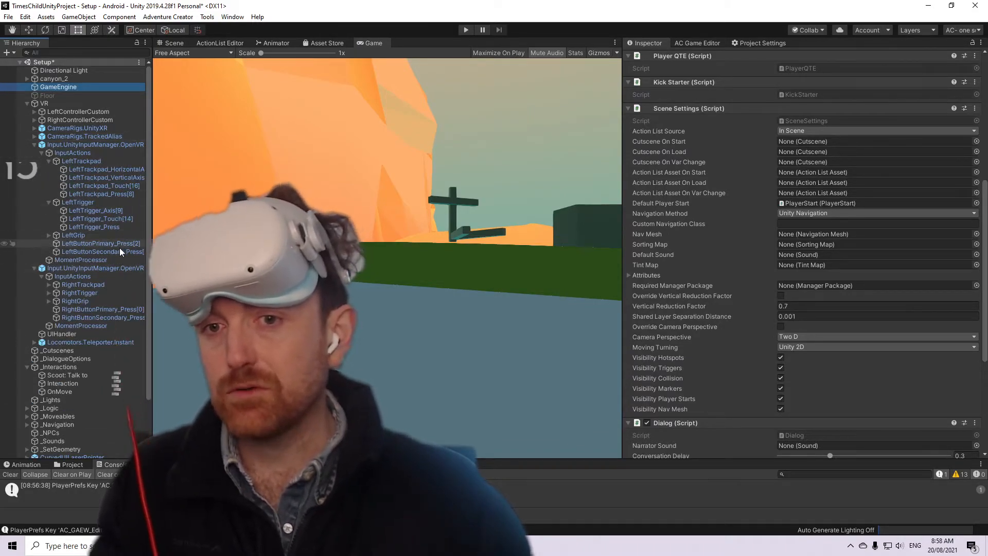
pyautogui.scroll(-2, 113, 256)
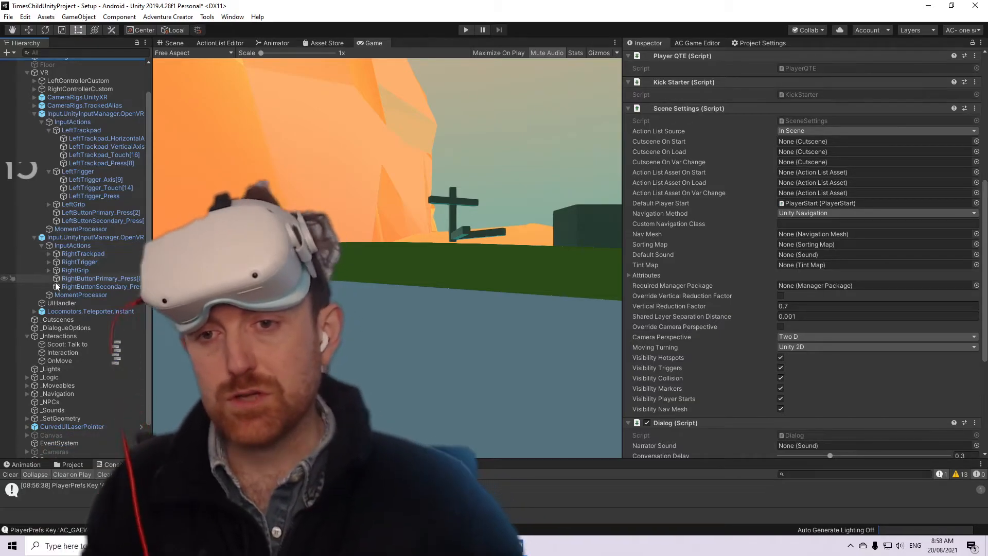
pyautogui.click(34, 311)
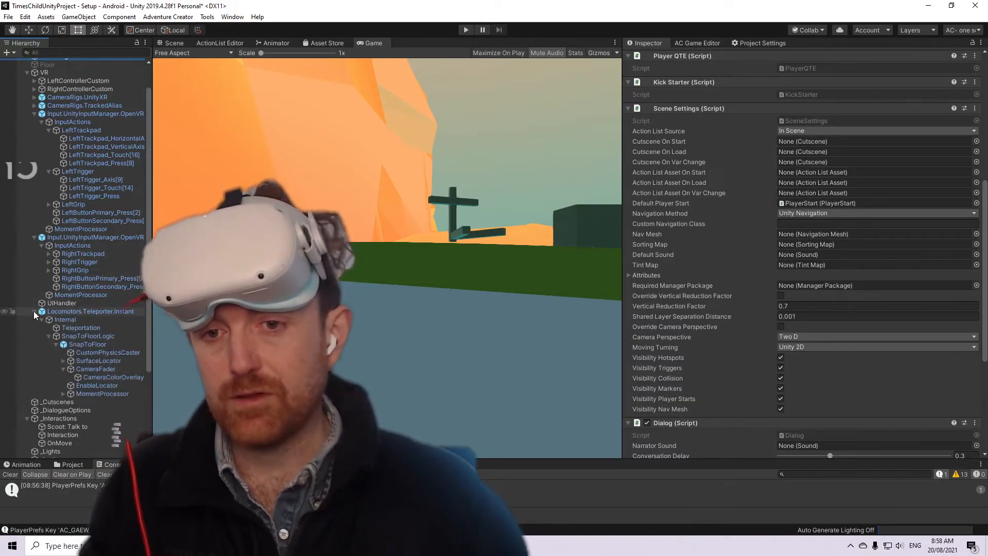
pyautogui.click(103, 311)
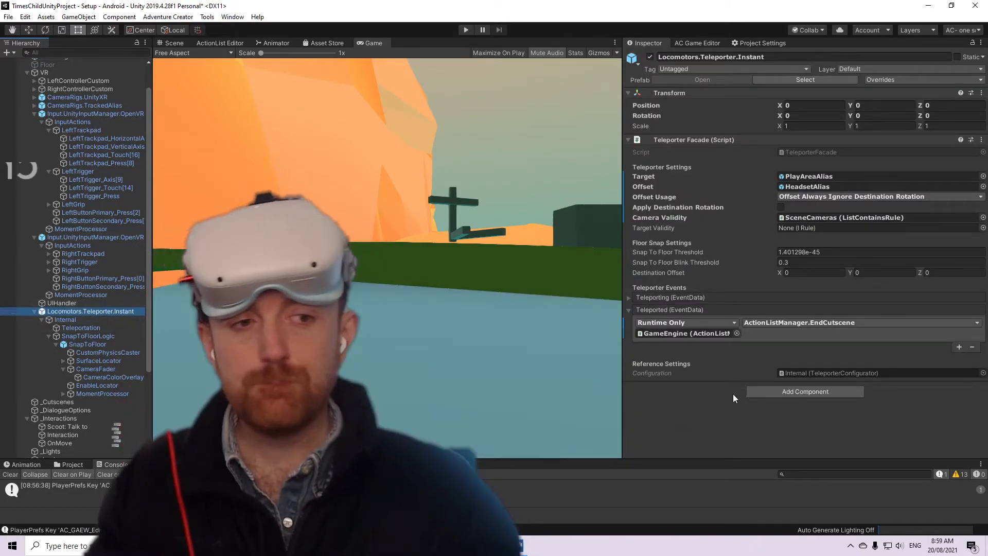
# - Assign GameEngine to the teleporter's Teleported event and set the function it calls to ActionListManager.EndCutscene
pyautogui.click(696, 334)
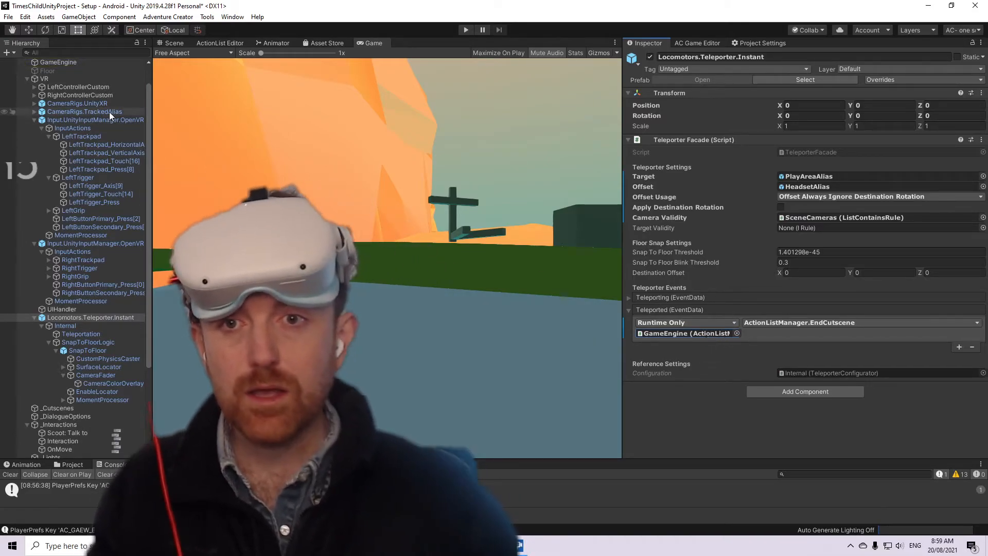
pyautogui.hotkey('alt', 'Tab')
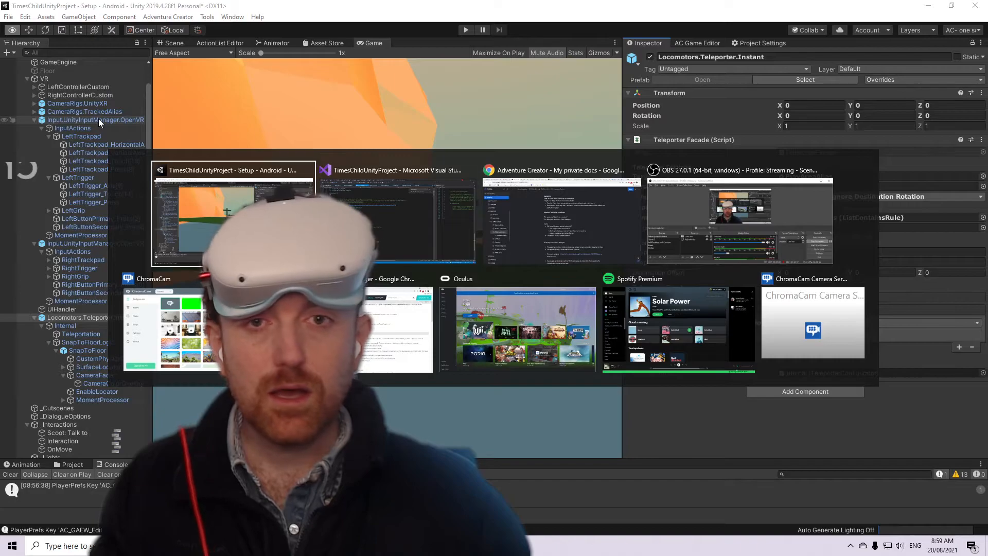
pyautogui.scroll(2, 90, 97)
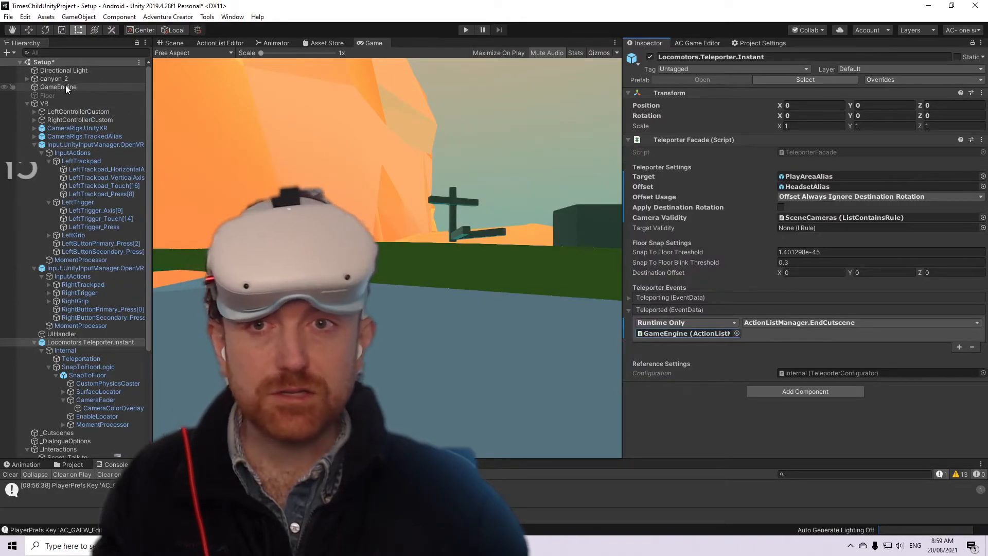
pyautogui.click(752, 323)
pyautogui.moveTo(815, 303)
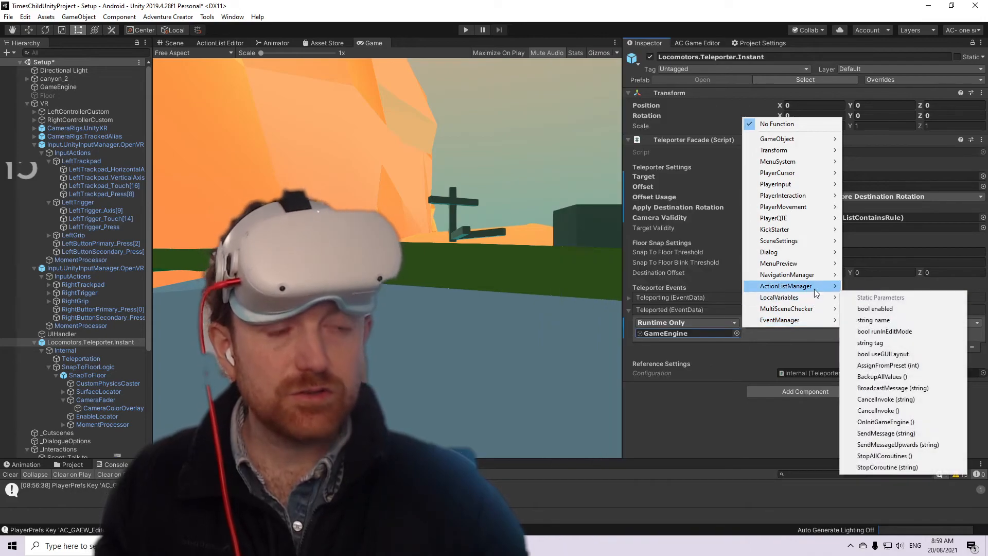
pyautogui.moveTo(803, 162)
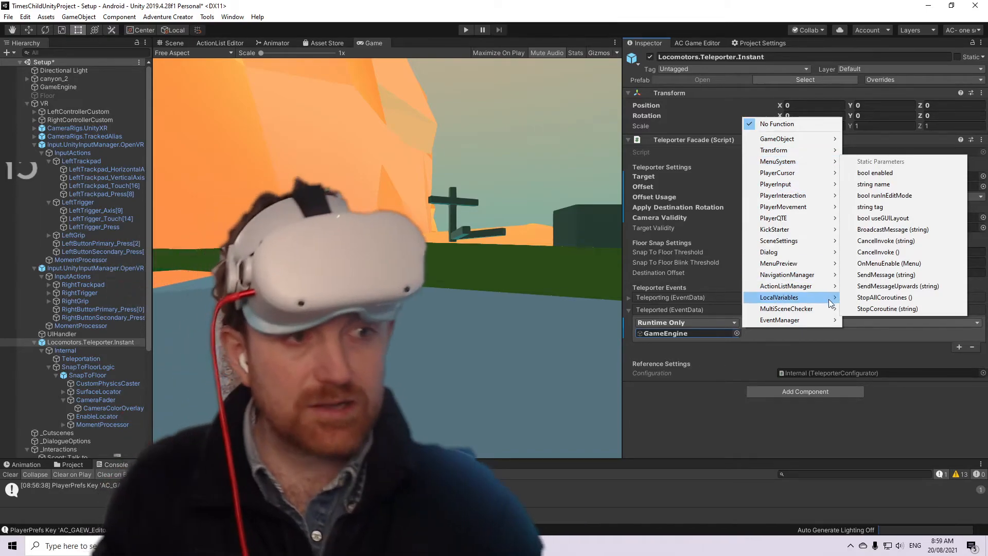
pyautogui.moveTo(815, 283)
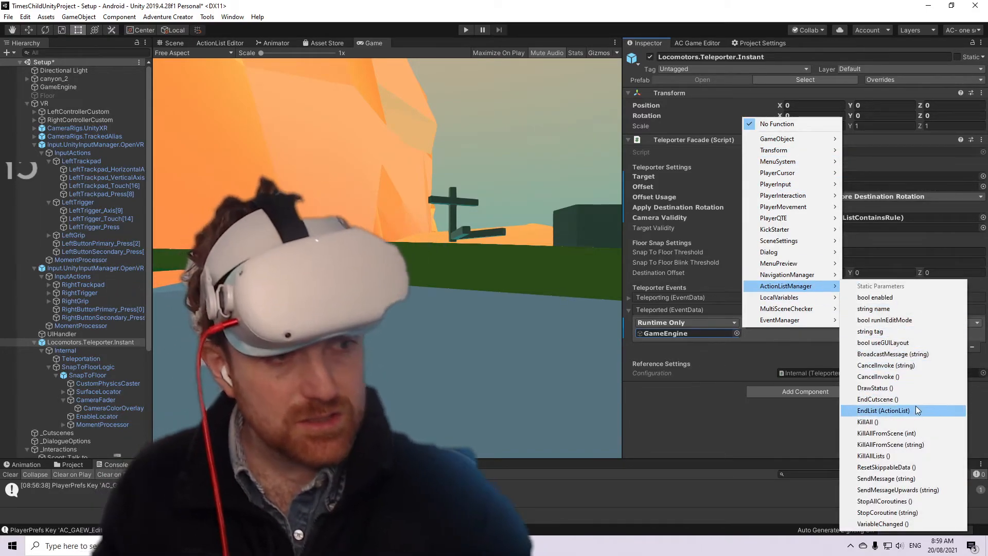
pyautogui.click(877, 399)
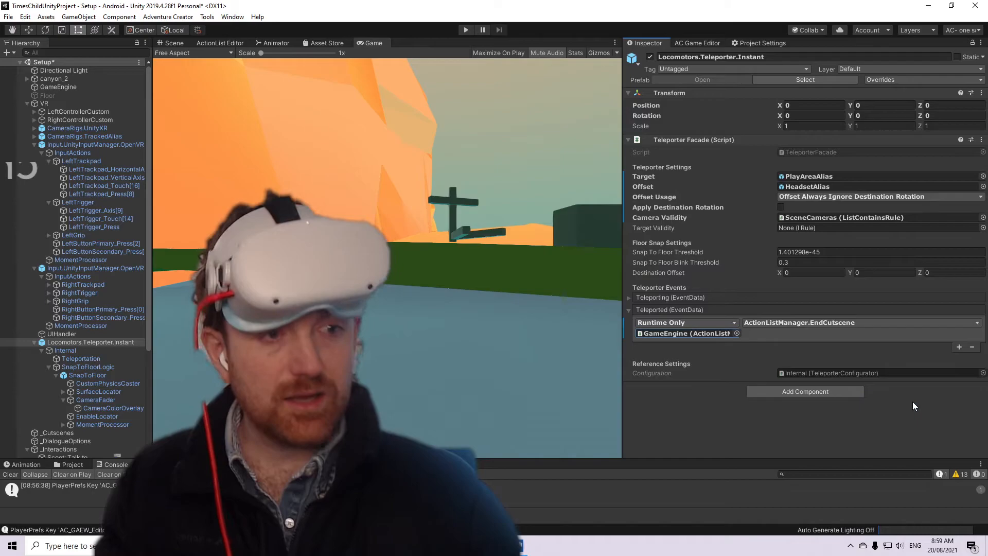
# - Run the scene in play mode to test ending the cutscene on teleport, and bring up the window switcher for Visual Studio
pyautogui.click(465, 30)
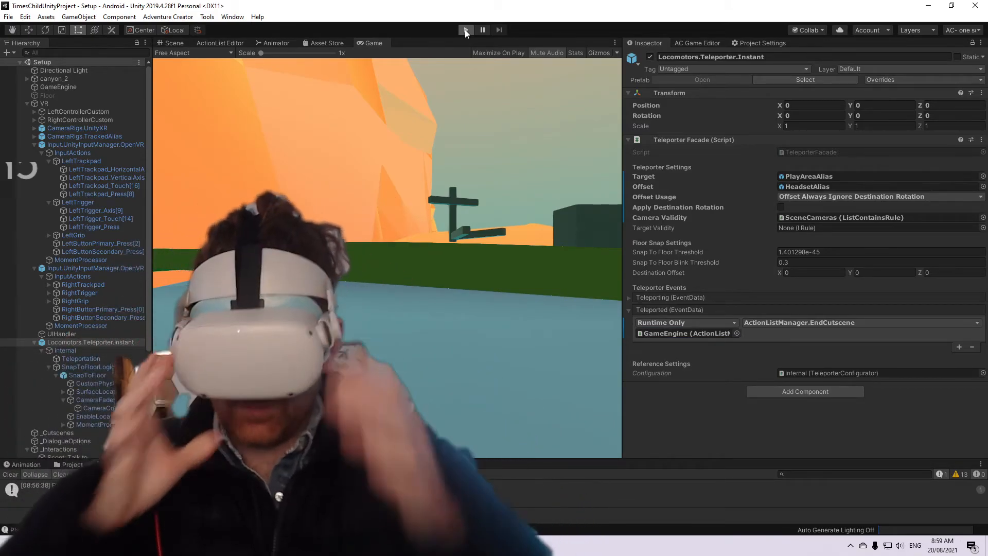
pyautogui.click(465, 30)
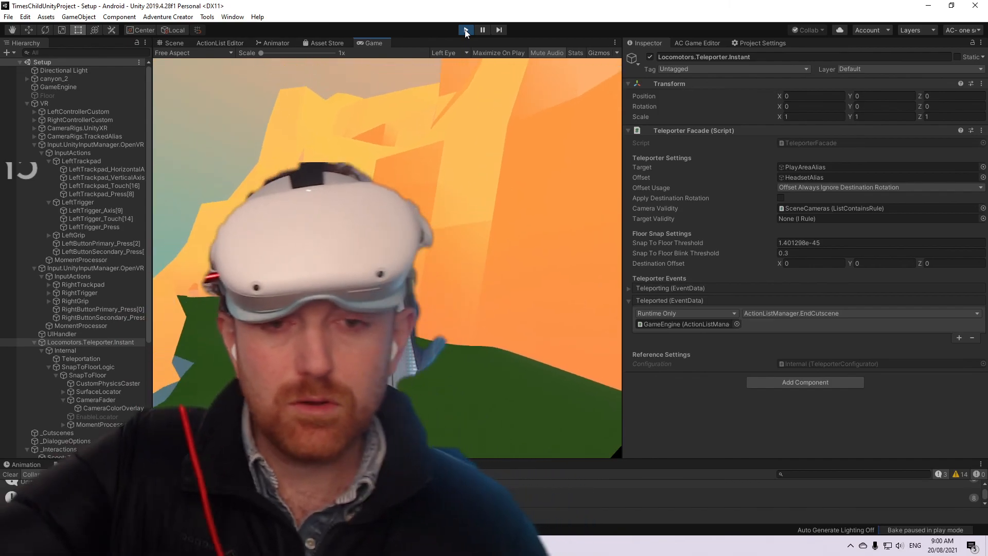
pyautogui.hotkey('alt', 'Tab')
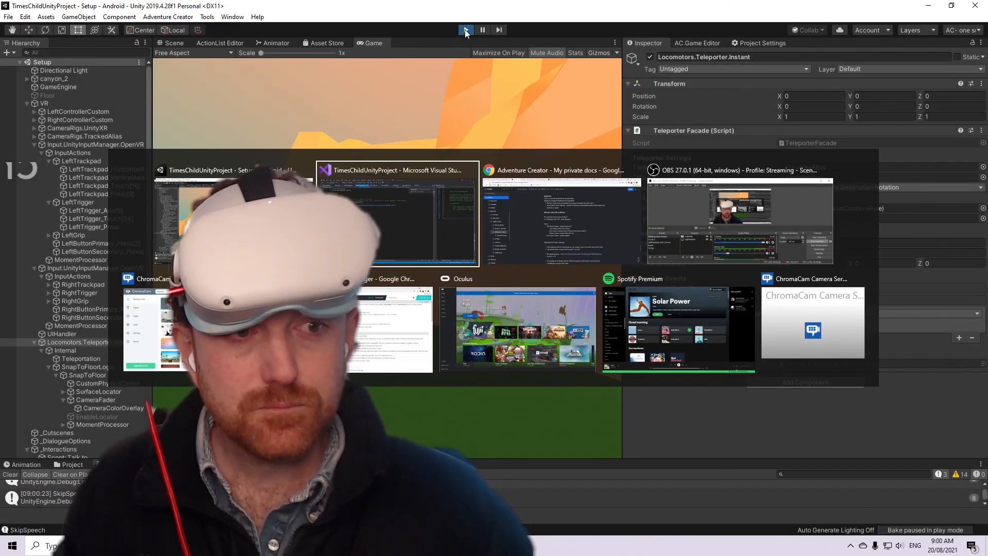